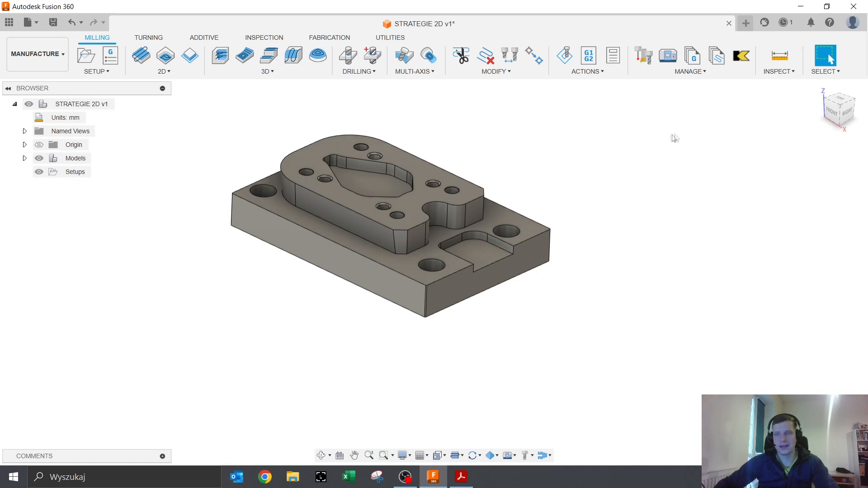
- Open the INSPECT dropdown in the Manufacture toolbar on the STRATEGIE 2D v1 plate
key(ctrl)
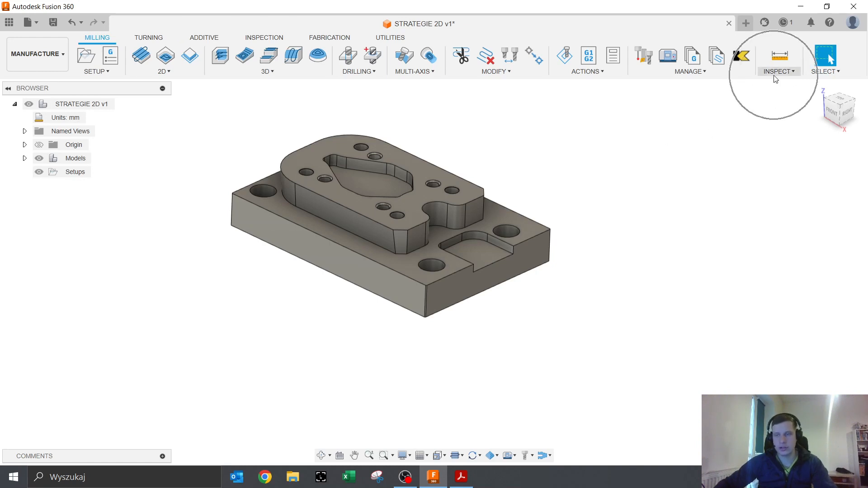
key(ctrl)
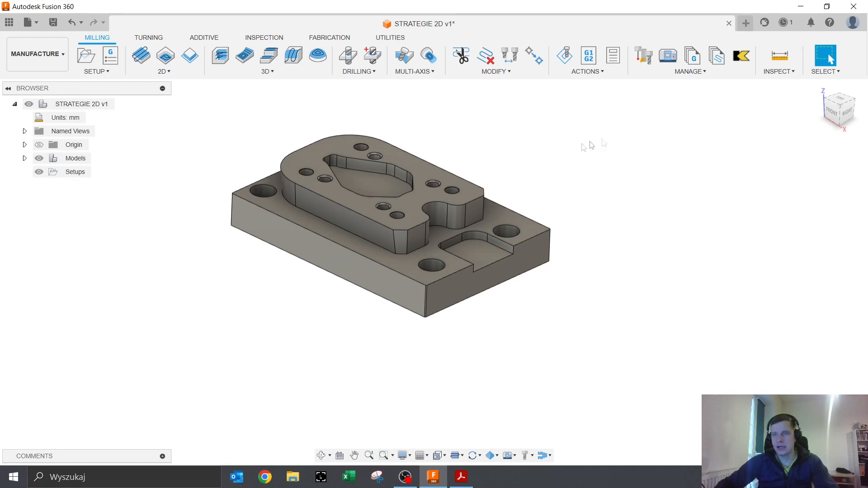
click(781, 71)
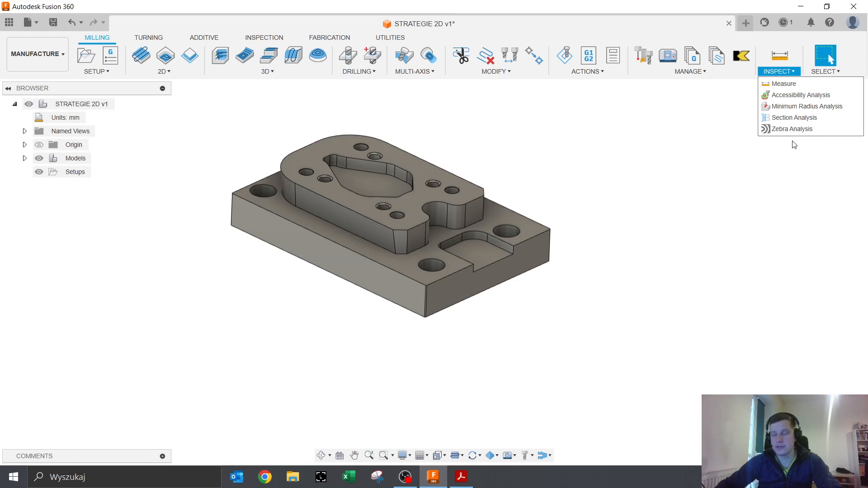
- Measure the lower top face with the face/edge/vertex filter: area 6442.945 mm^2, loop 1083.483 mm
click(810, 84)
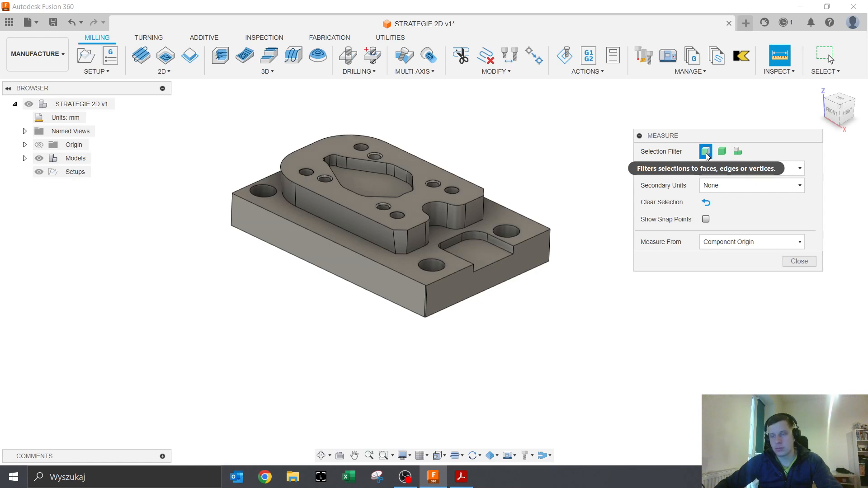
click(721, 153)
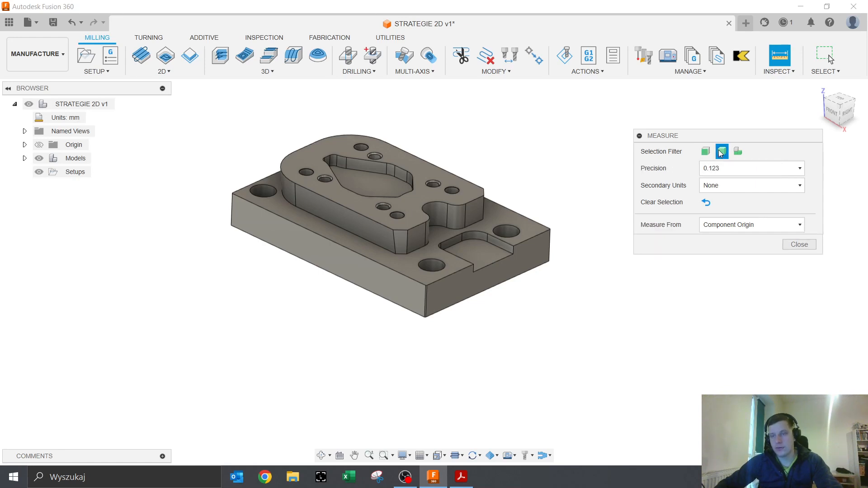
click(524, 229)
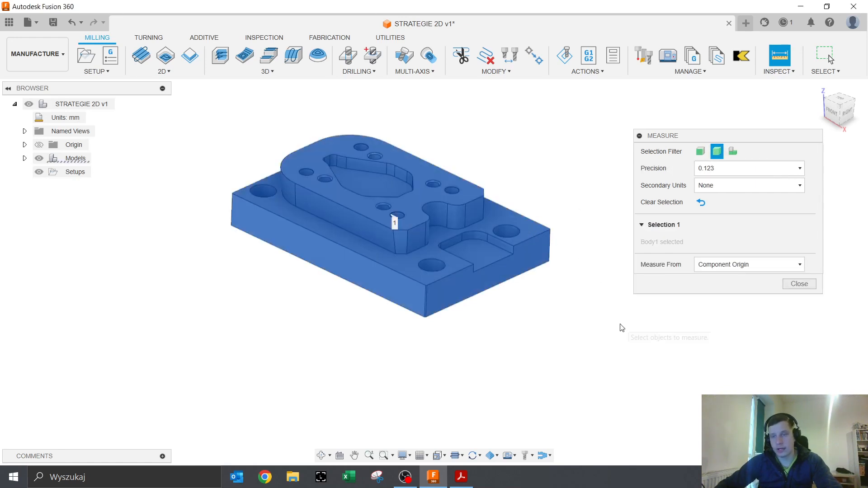
click(702, 203)
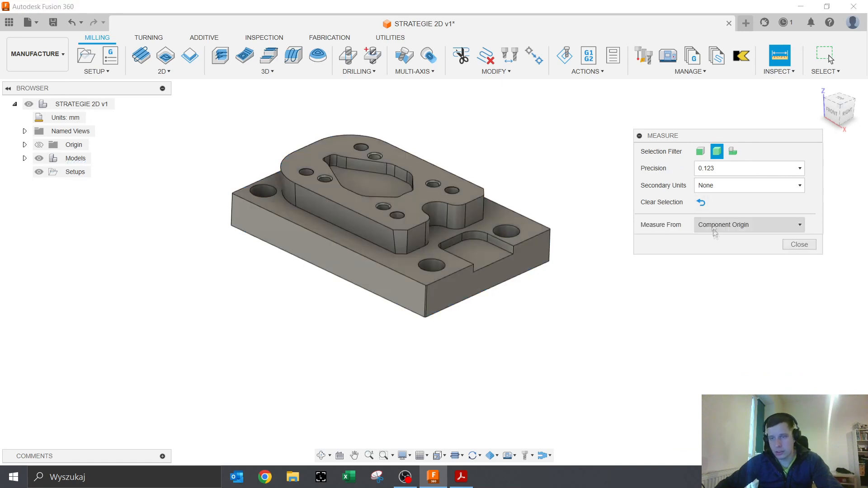
click(700, 152)
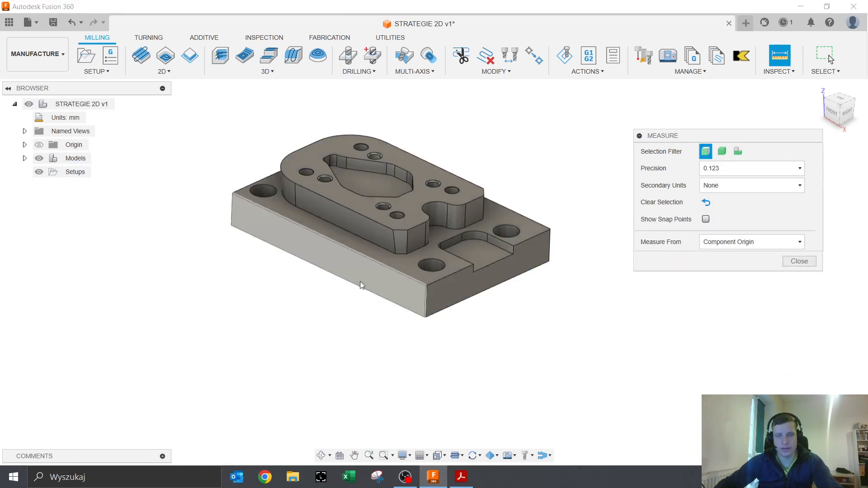
scroll(409, 271, up, 3)
click(411, 272)
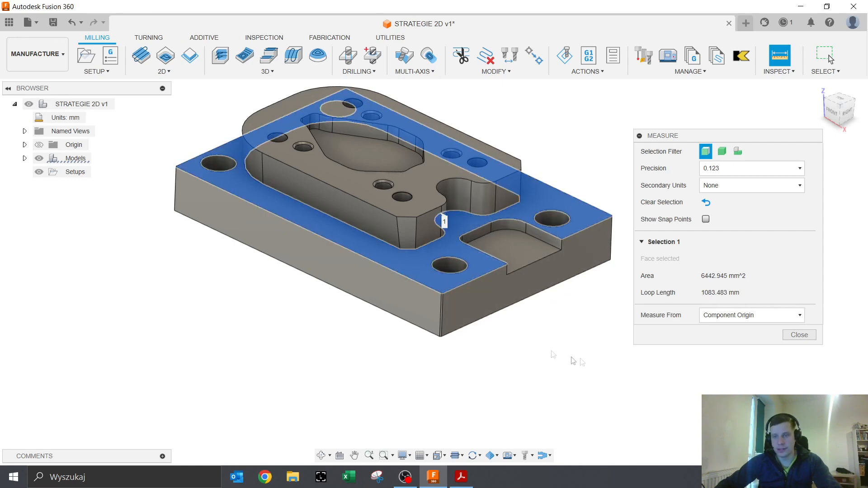
- Measure the 15.00 mm gap between the lower and raised top faces, then clear it
click(429, 176)
drag(720, 137, 717, 94)
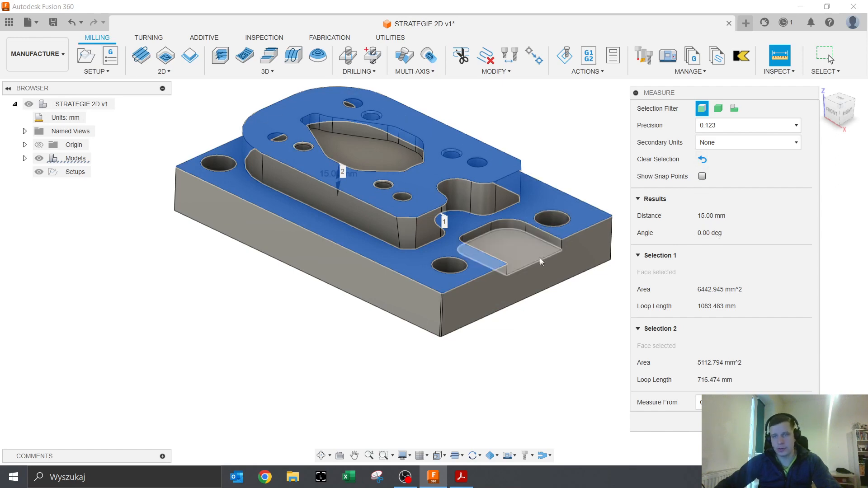
click(703, 160)
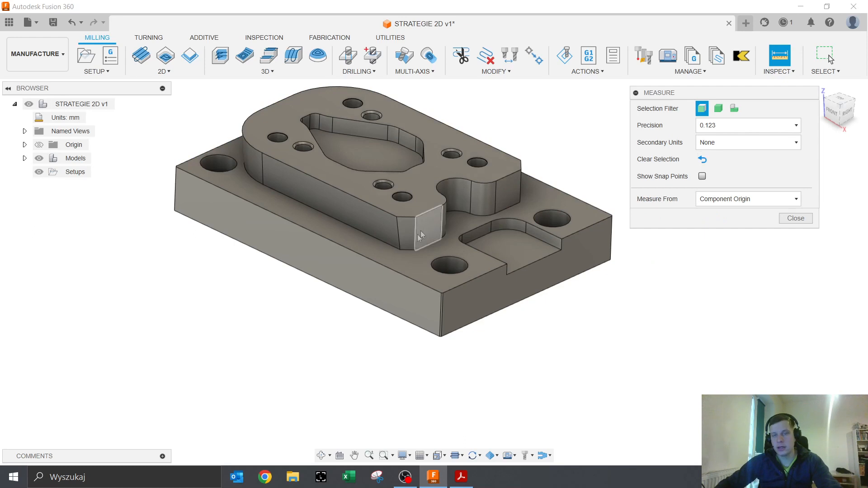
- Measure the 95° angle between the lower top face and the boss side wall, then clear it
click(406, 260)
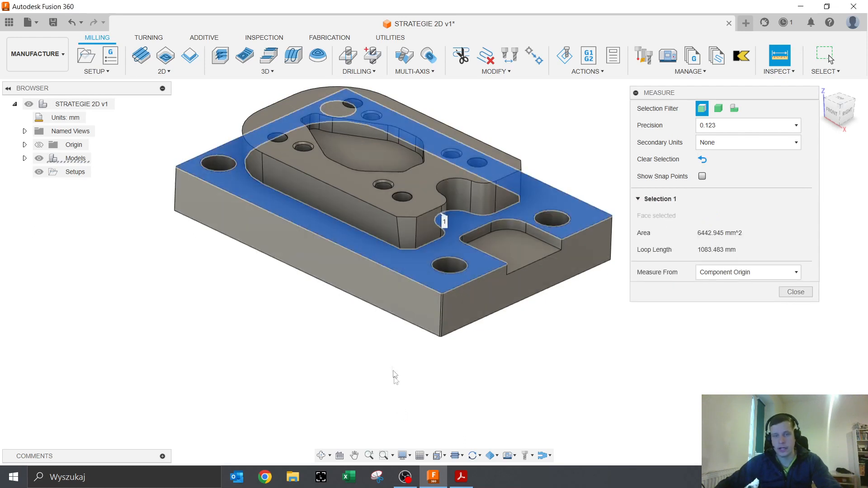
click(386, 232)
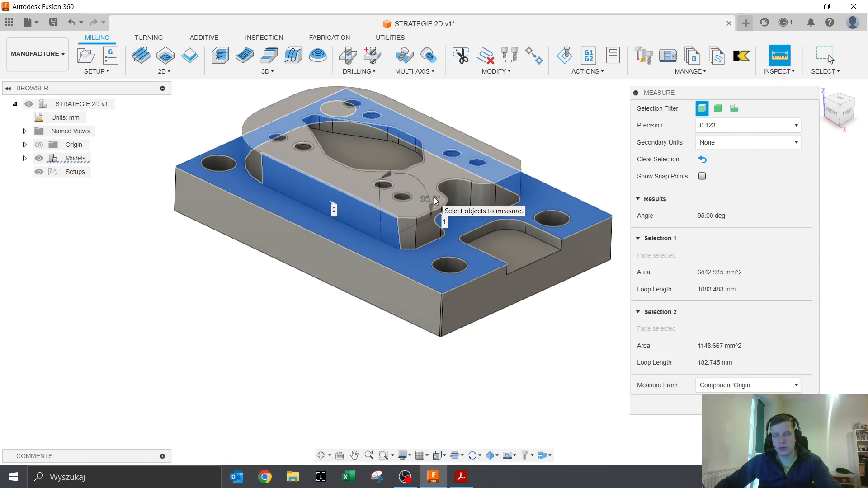
shift+middle_drag(435, 212, 386, 216)
scroll(386, 216, up, 3)
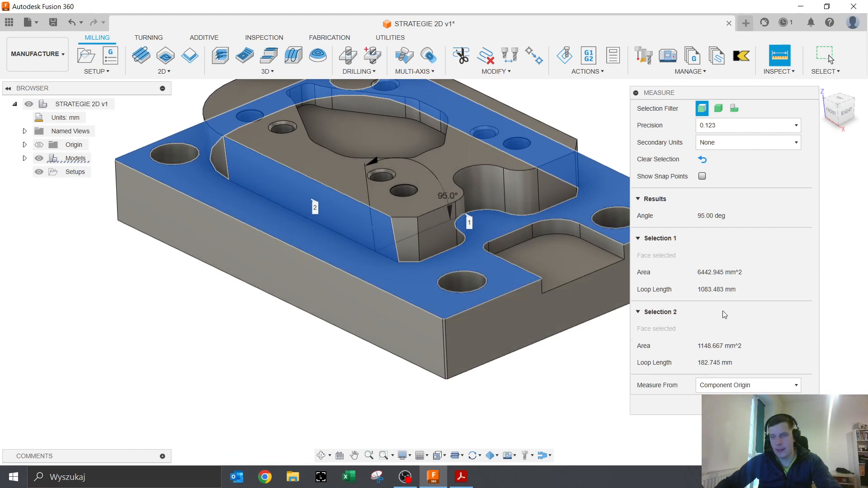
click(704, 159)
- Turn on Show Snap Points and pick the small pocket's corner vertex at X 75, Y -7, Z 20 mm
key(ctrl)
key(ctrl)
key(ctrl)
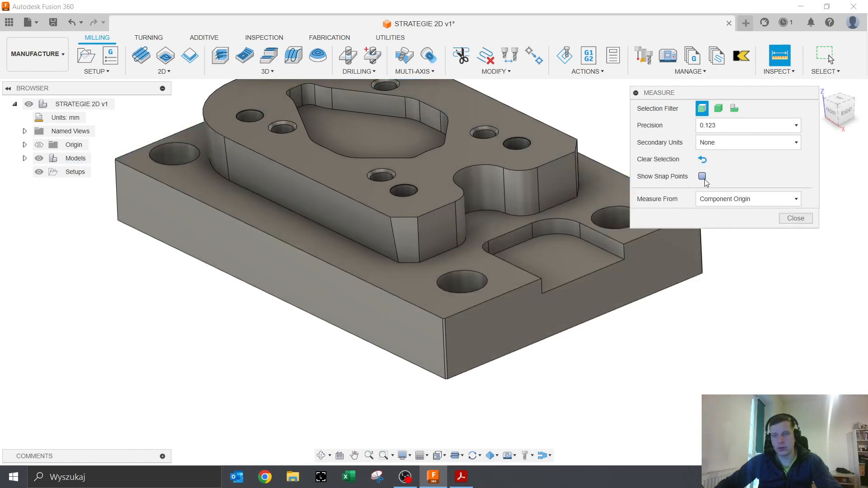
key(ctrl)
key(ctrl)
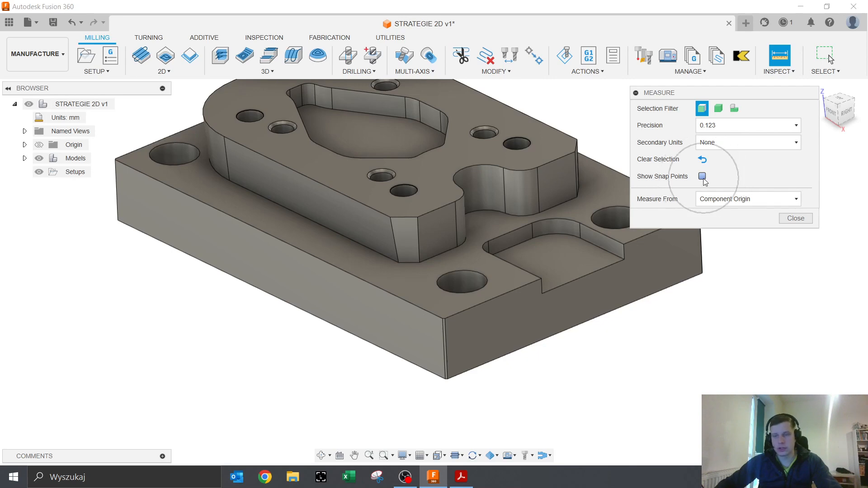
click(702, 177)
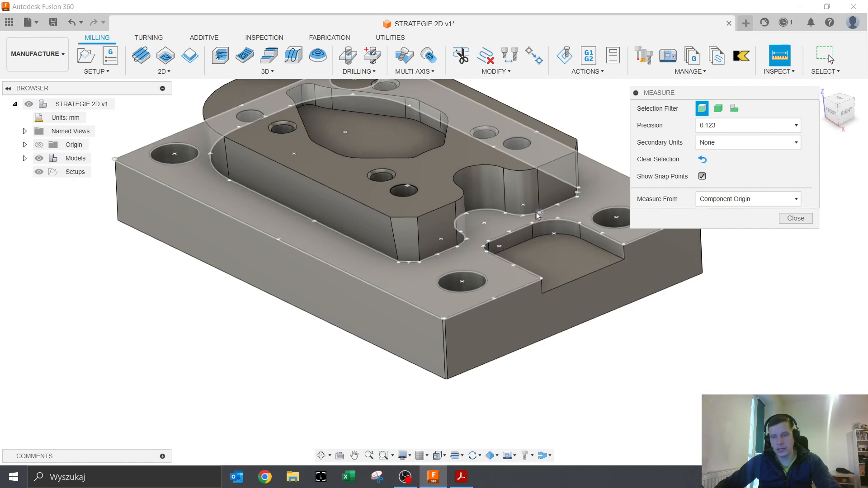
click(500, 246)
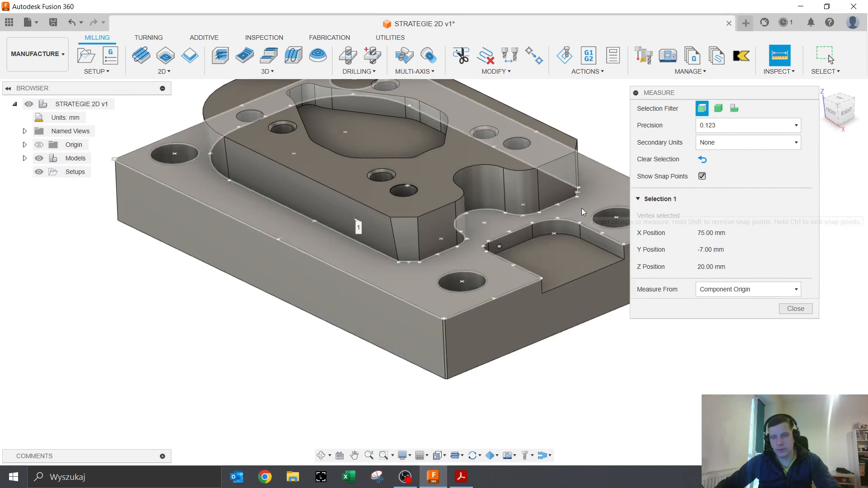
- Add a second pocket corner vertex to get a 17.72 mm vertex-to-vertex distance
click(552, 234)
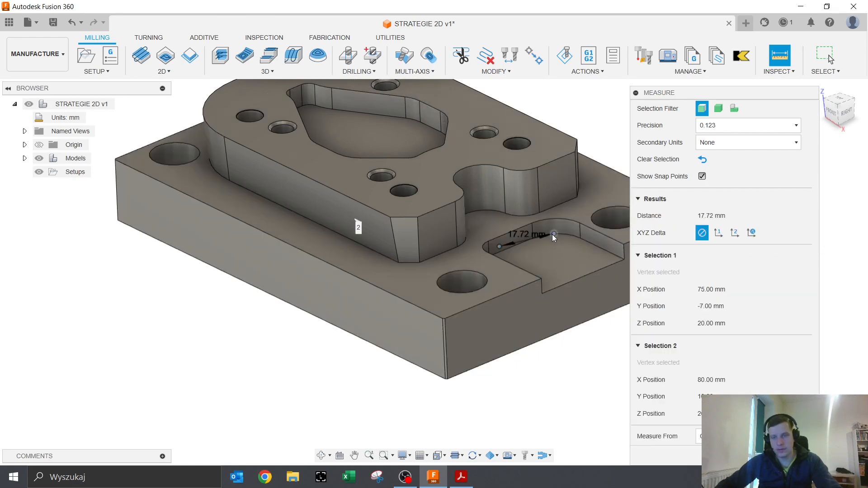
shift+middle_drag(552, 235, 559, 262)
scroll(533, 214, up, 5)
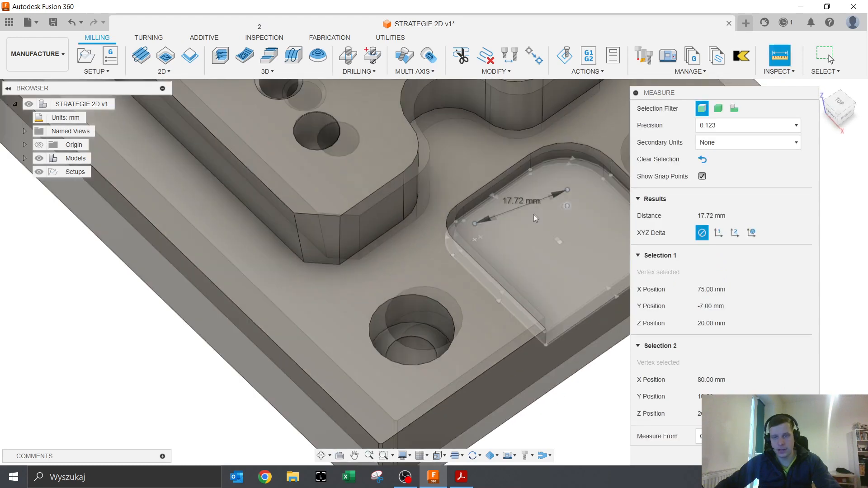
shift+middle_drag(531, 199, 512, 180)
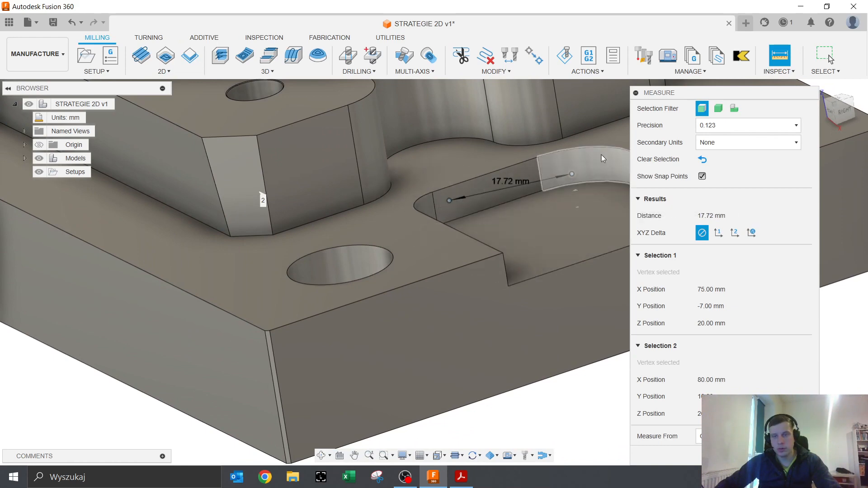
shift+middle_drag(577, 185, 597, 201)
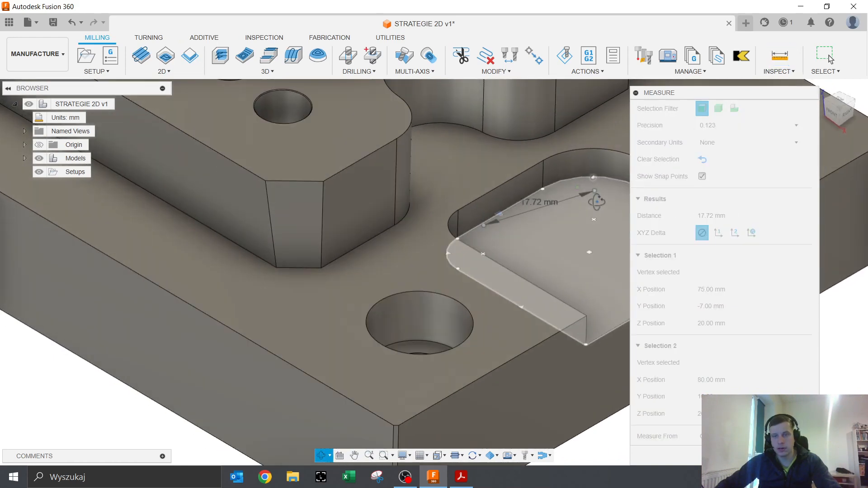
scroll(587, 254, down, 2)
middle_drag(566, 258, 453, 264)
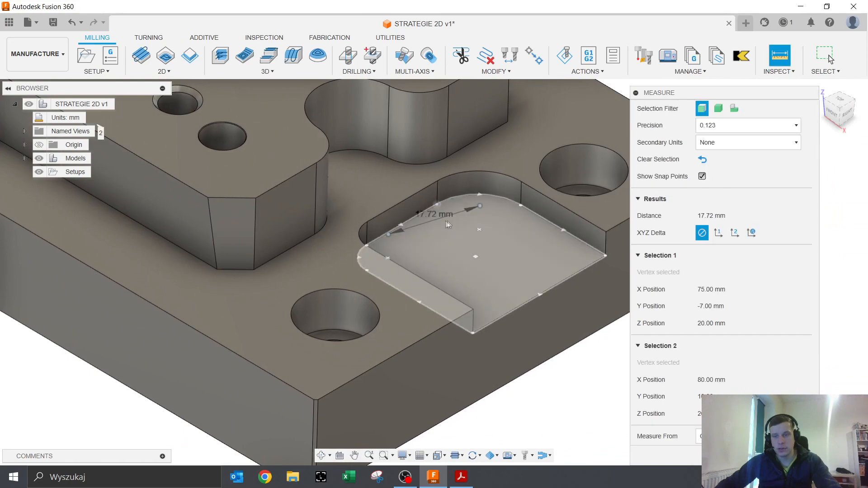
shift+middle_drag(427, 217, 488, 312)
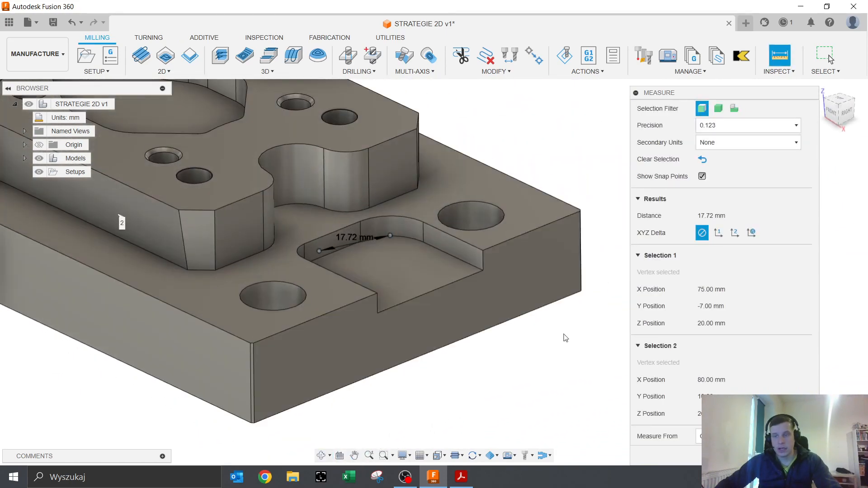
- Show the XYZ delta in Component and then Global coordinates, then clear the measurement
click(719, 234)
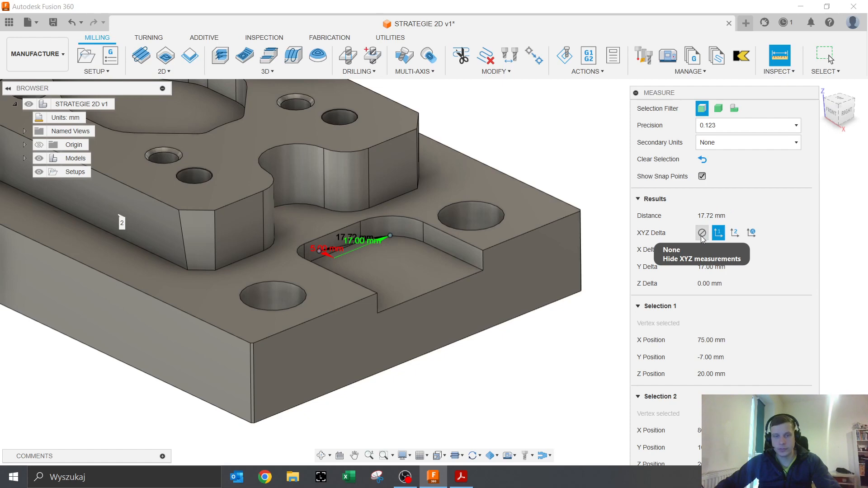
click(703, 234)
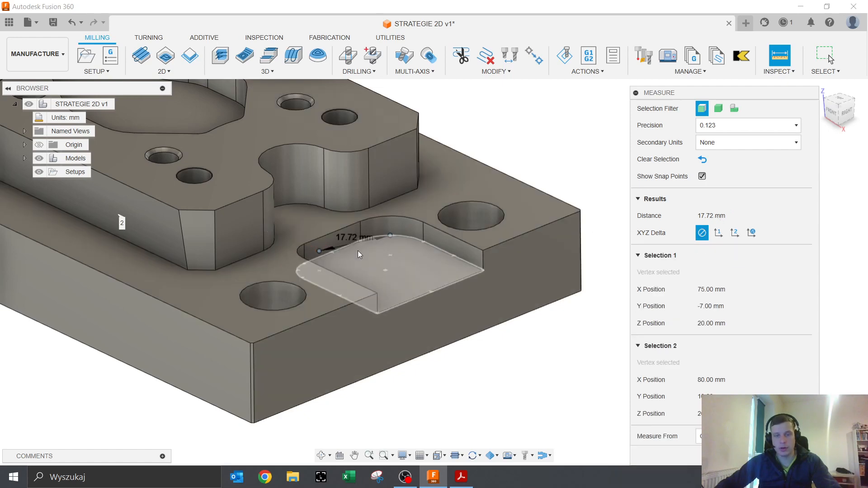
click(718, 233)
scroll(361, 255, up, 5)
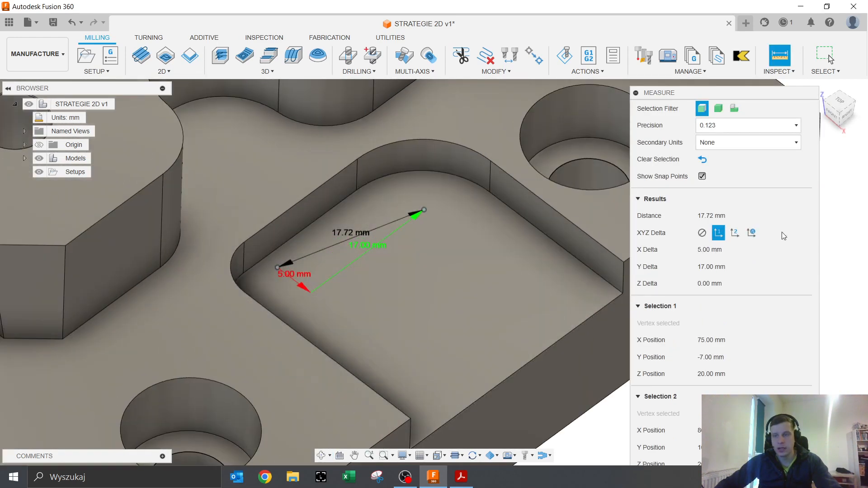
click(735, 233)
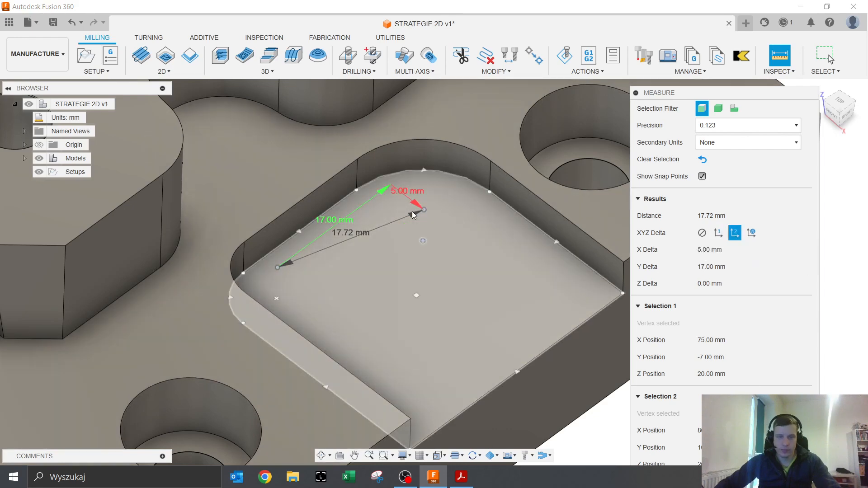
click(751, 233)
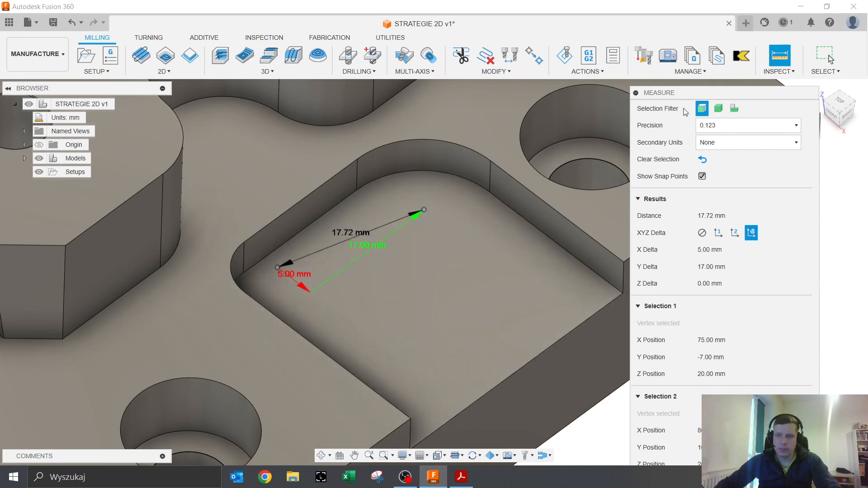
drag(698, 94, 686, 69)
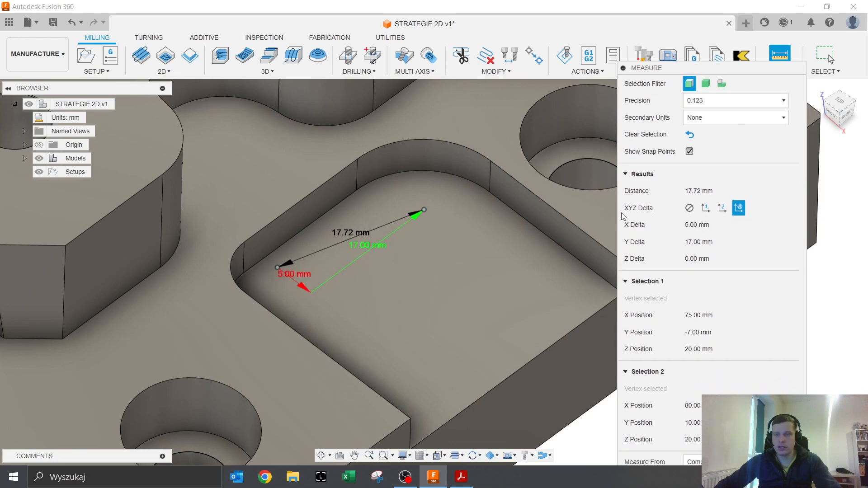
drag(716, 71, 703, 38)
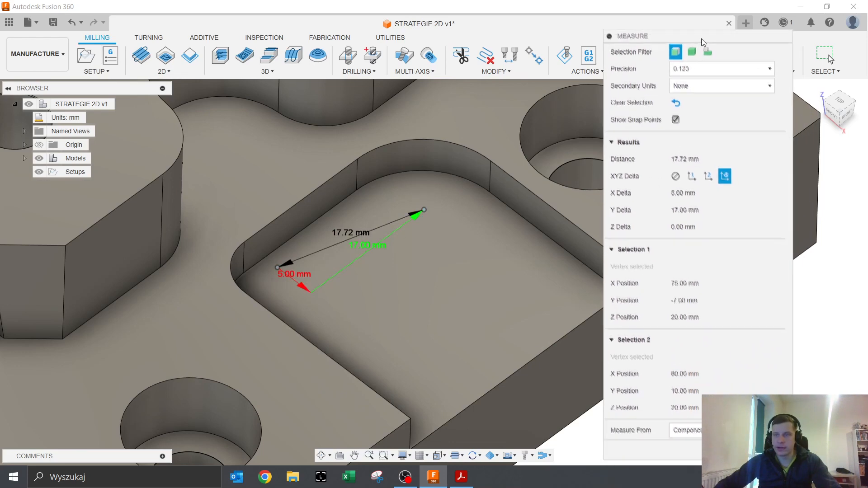
click(674, 103)
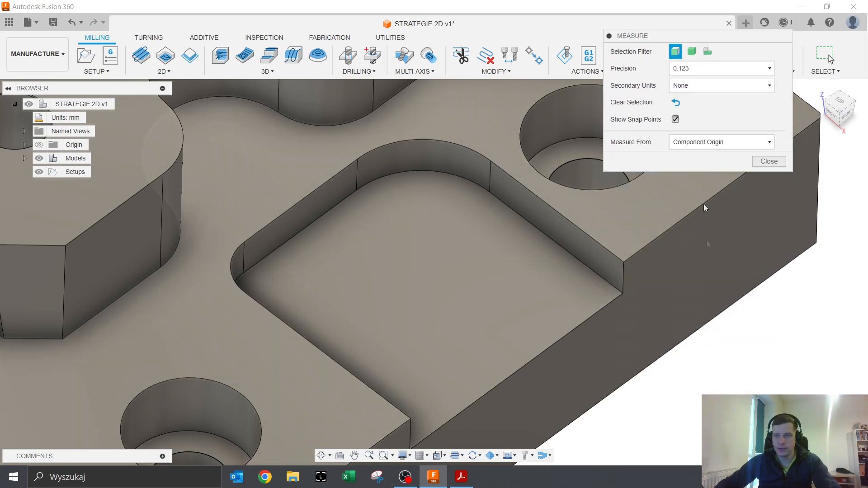
- Close Measure, fit the whole plate in view, and start Inspect > Accessibility Analysis
click(766, 158)
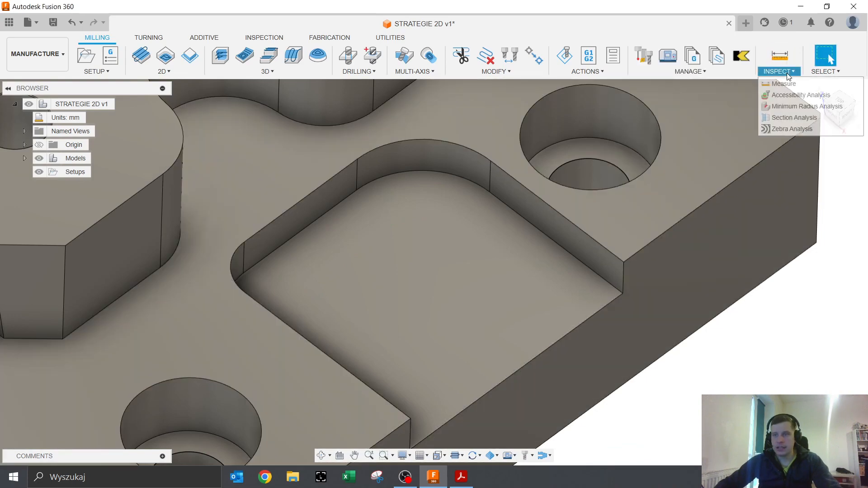
scroll(628, 213, down, 5)
shift+middle_drag(624, 215, 610, 189)
middle_drag(611, 189, 605, 258)
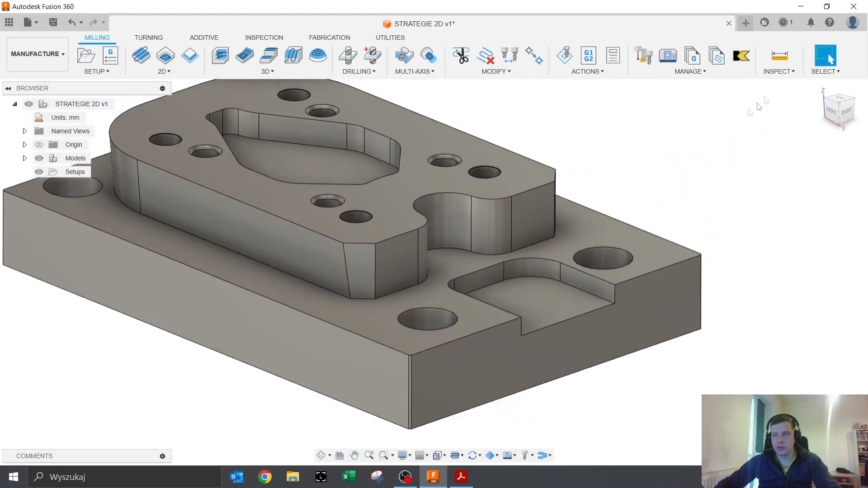
shift+middle_drag(545, 209, 552, 219)
scroll(553, 220, down, 2)
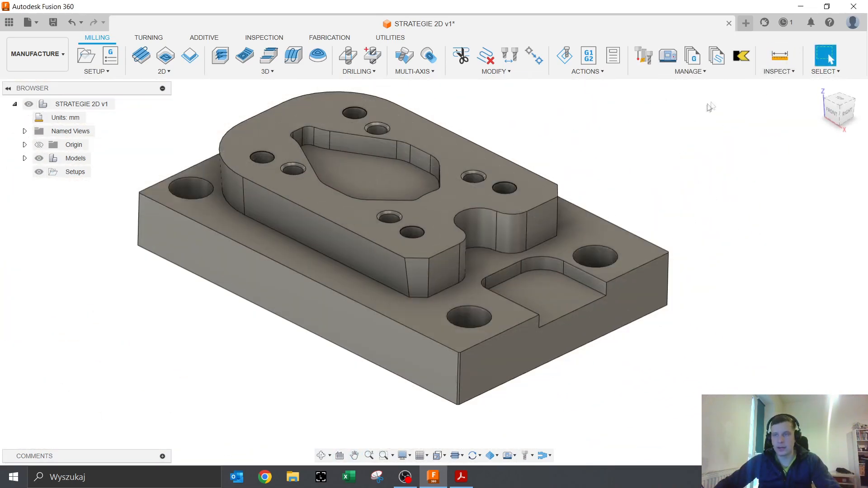
click(778, 71)
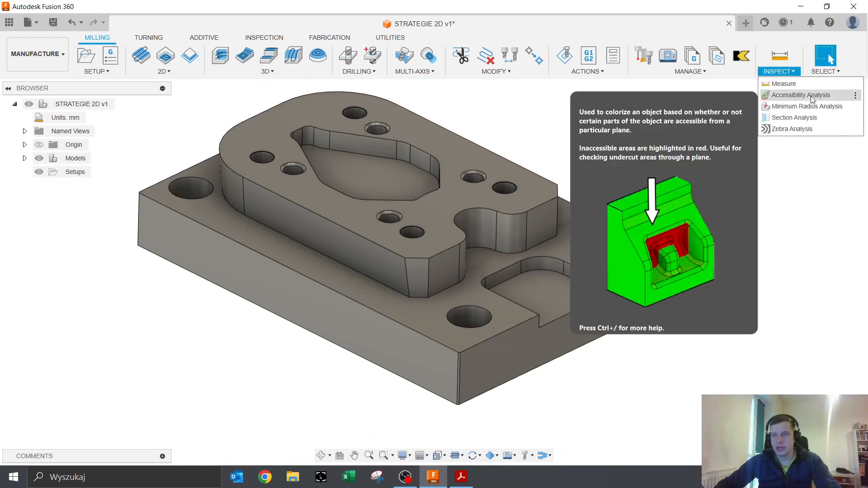
click(810, 96)
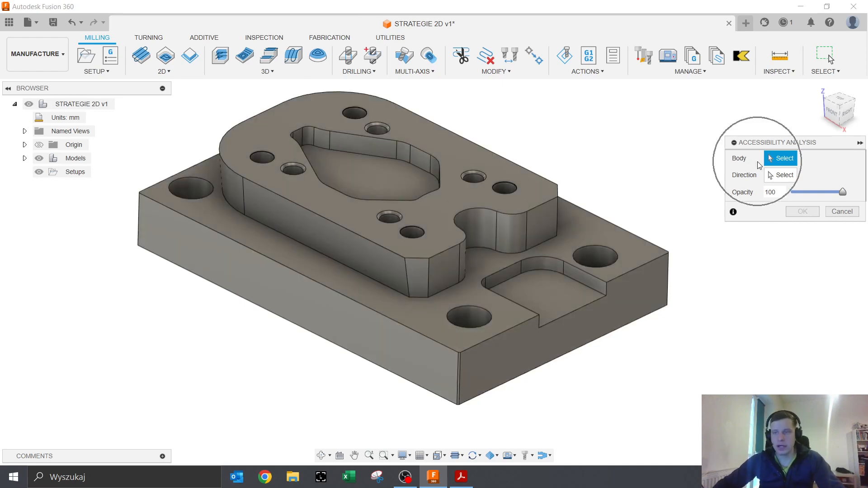
- Select the plate body and set the direction along a vertical edge, flipped downward
click(519, 260)
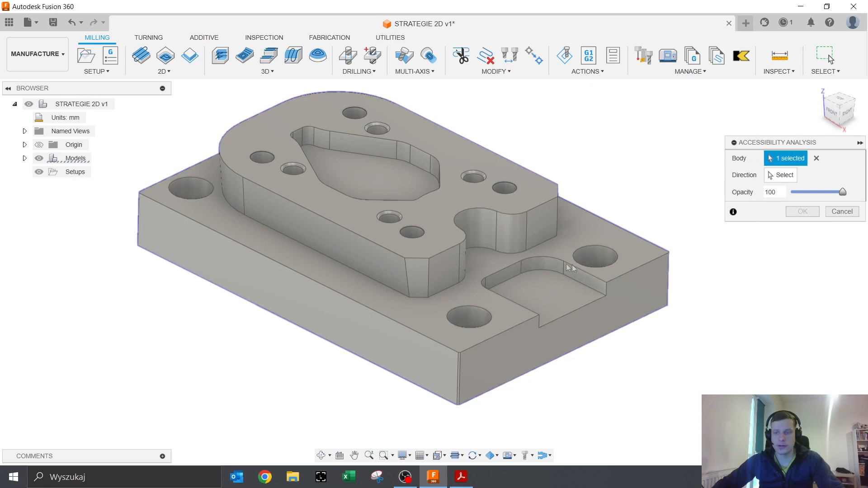
click(771, 178)
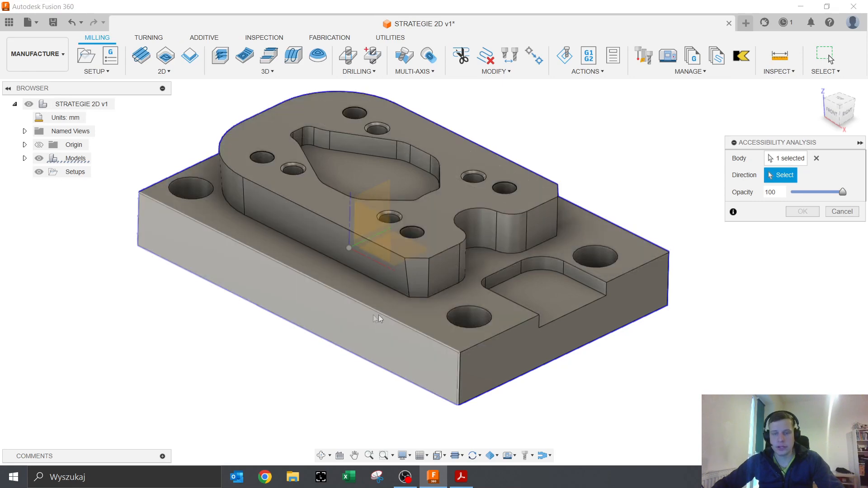
click(460, 264)
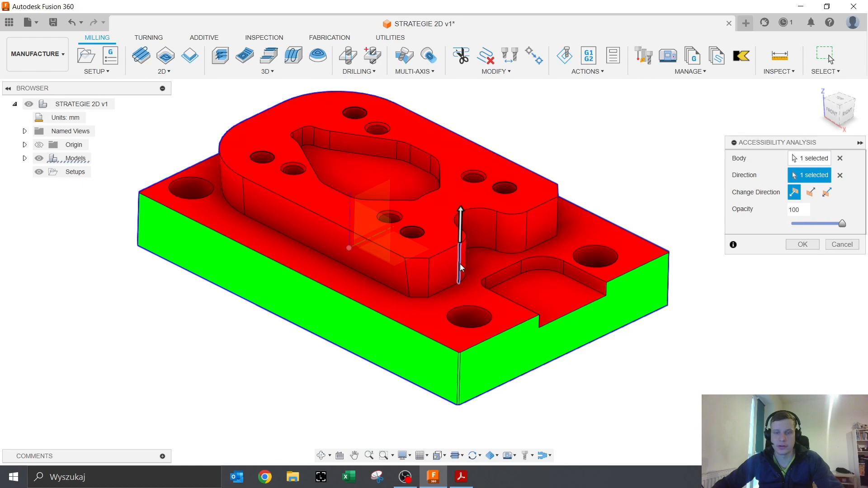
shift+middle_drag(539, 337, 511, 247)
shift+middle_drag(445, 263, 447, 333)
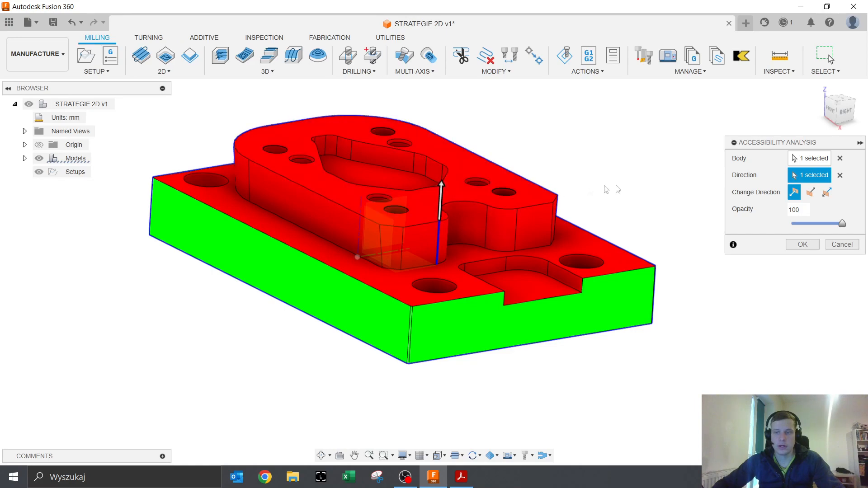
click(446, 188)
- Check the green plate and red undercut boss wall from several angles, then accept the analysis
shift+middle_drag(617, 339, 624, 273)
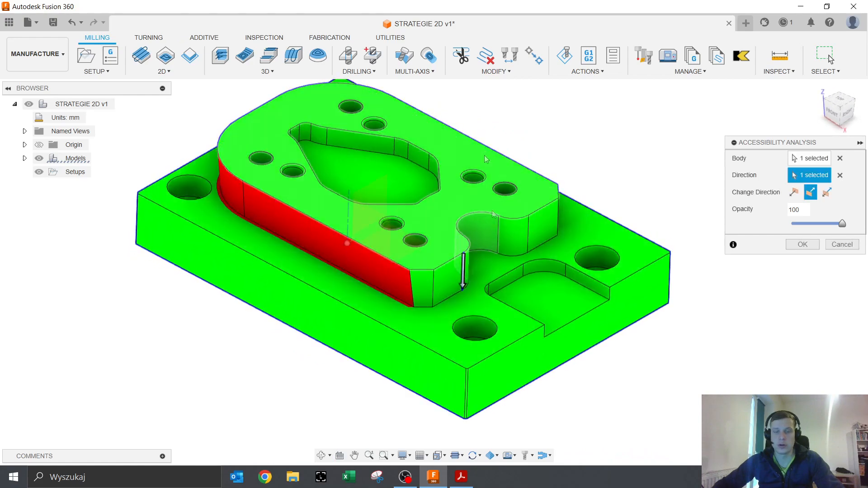
shift+middle_drag(435, 192, 424, 221)
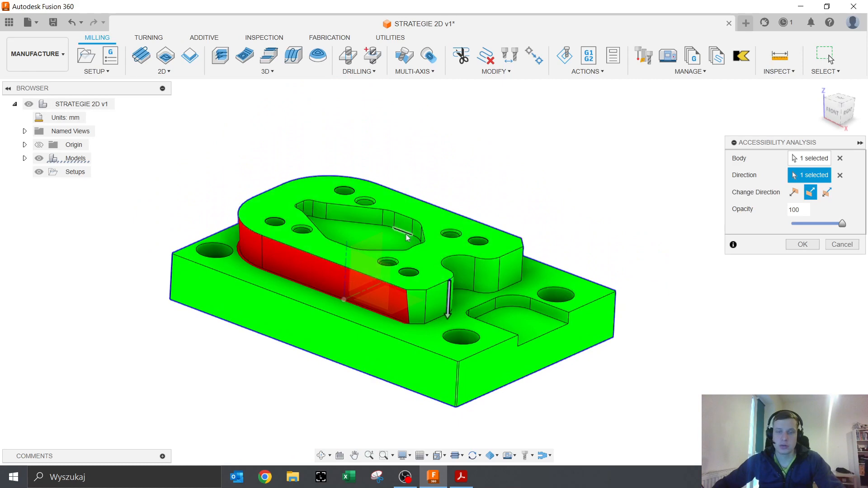
shift+middle_drag(473, 281, 404, 326)
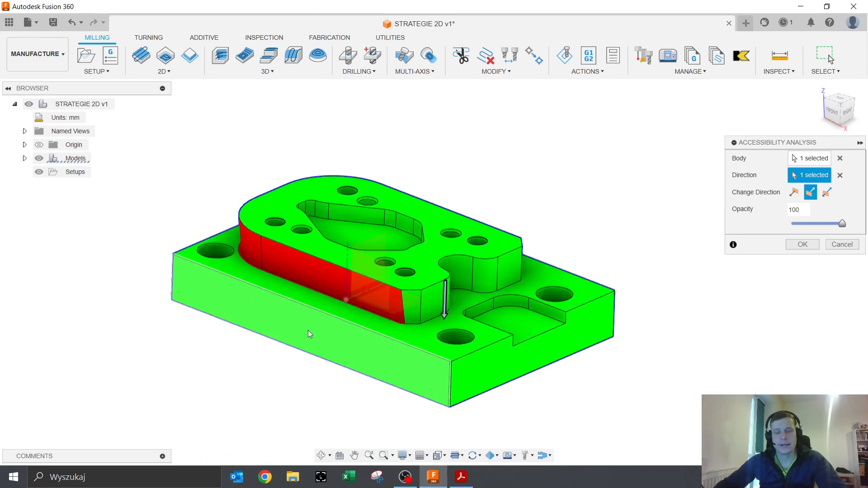
shift+middle_drag(295, 335, 394, 278)
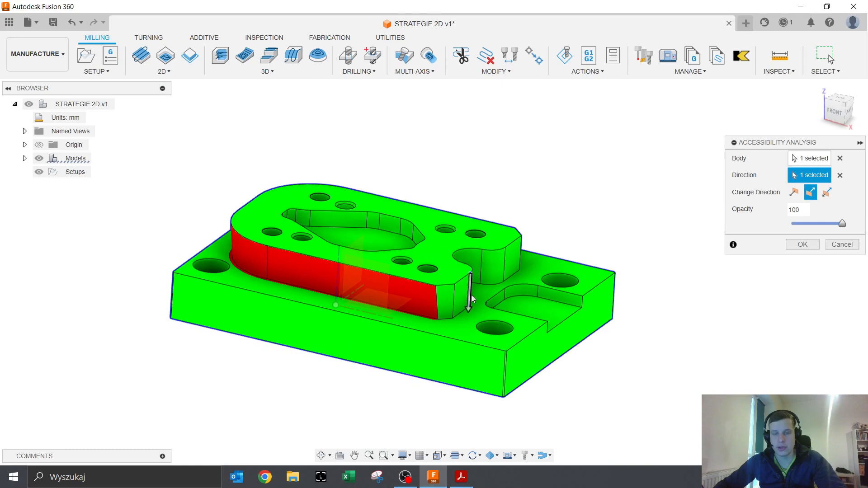
scroll(473, 295, up, 8)
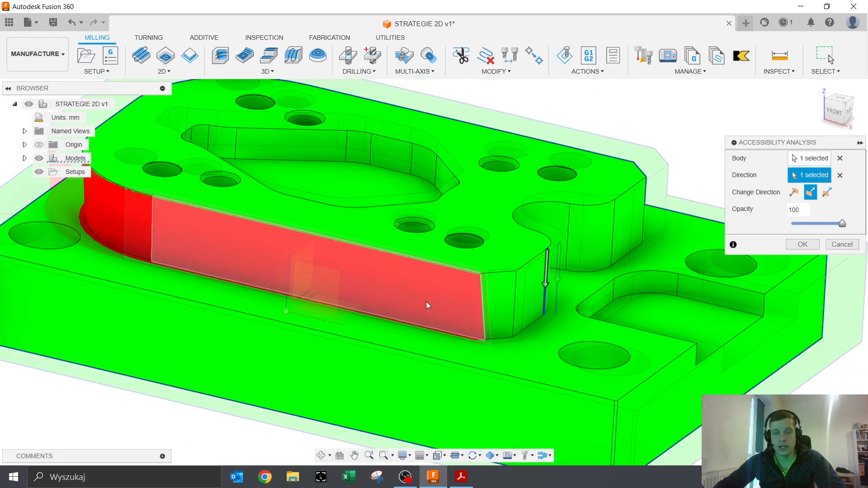
scroll(426, 302, down, 5)
shift+middle_drag(426, 302, 366, 287)
click(840, 109)
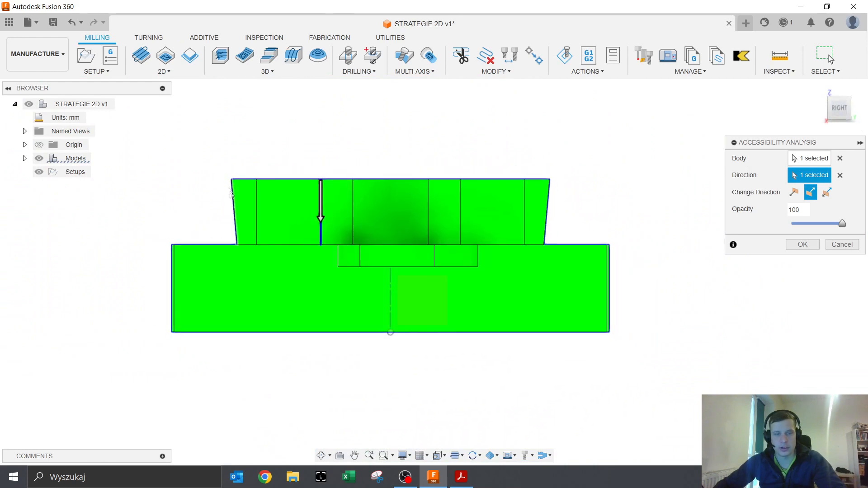
shift+middle_drag(226, 247, 308, 266)
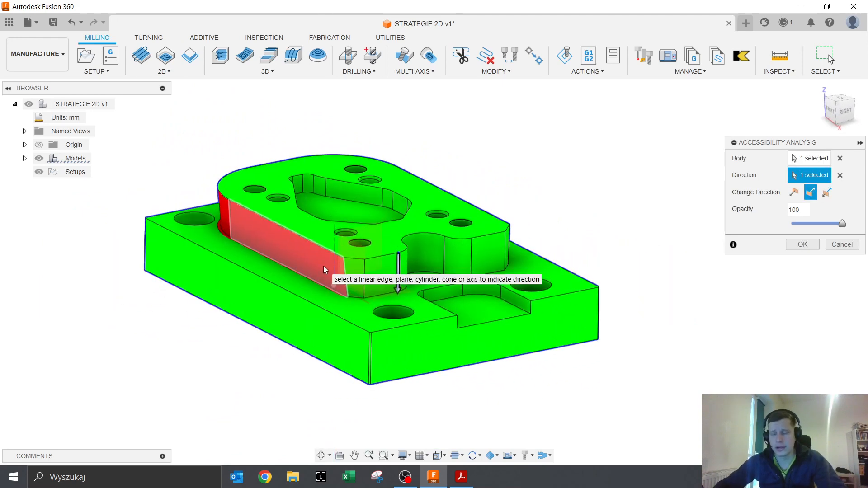
shift+middle_drag(324, 266, 395, 276)
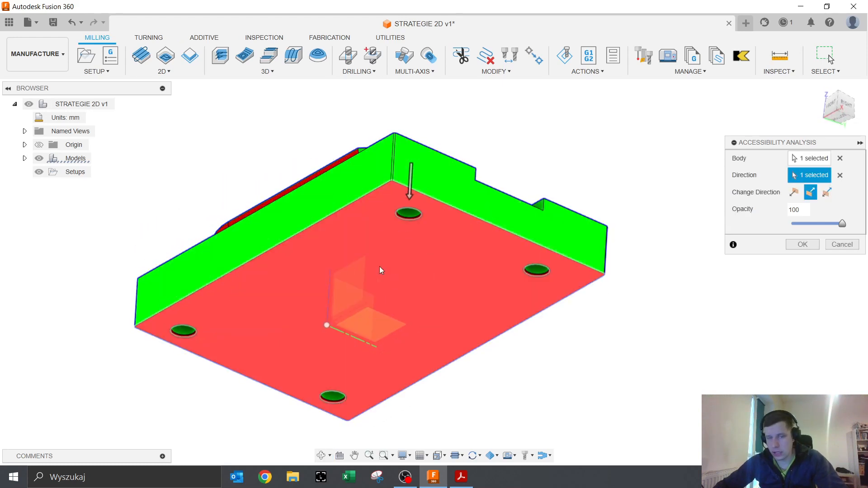
shift+middle_drag(389, 253, 397, 295)
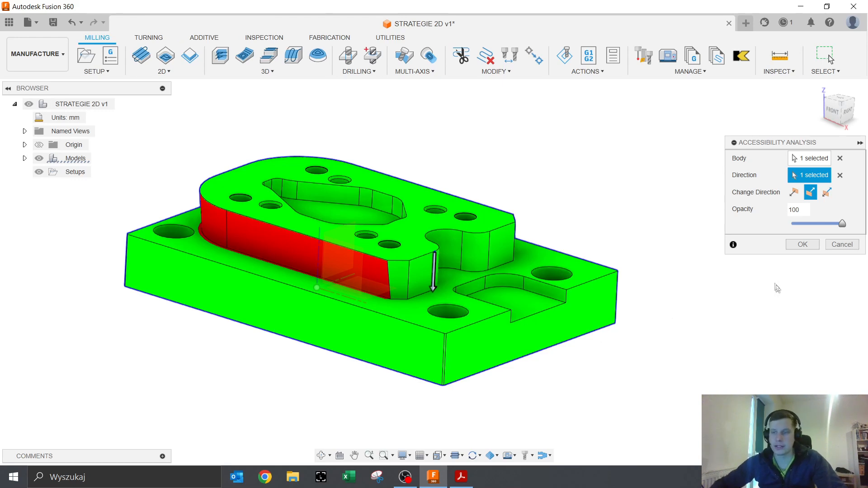
click(802, 245)
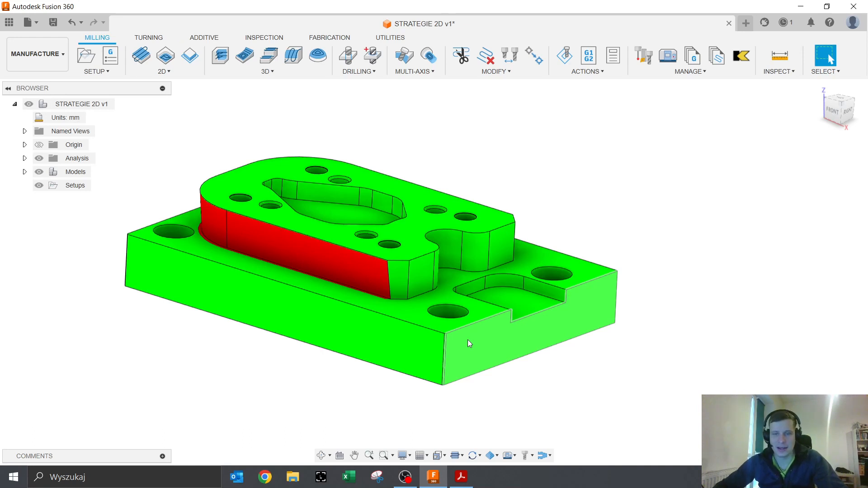
- Expand the browser's Analysis folder and double-click Accessibility1 to edit it
click(781, 77)
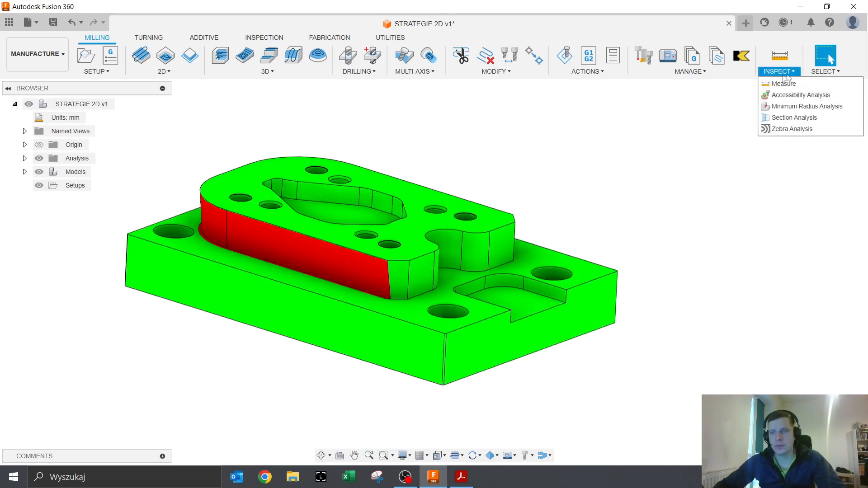
click(703, 260)
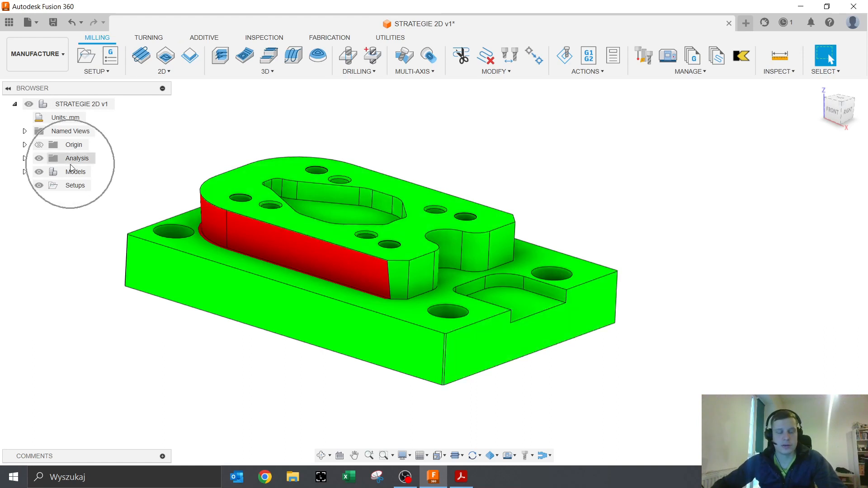
click(25, 159)
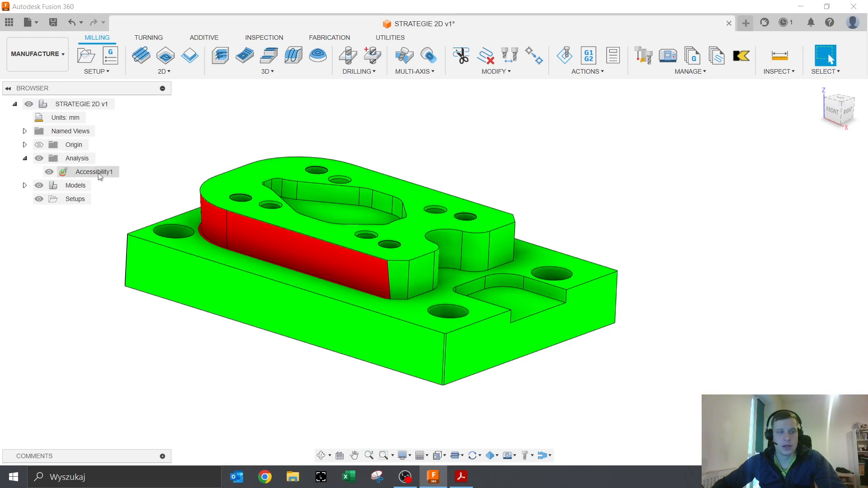
key(ctrl)
key(ctrl)
key(ctrl)
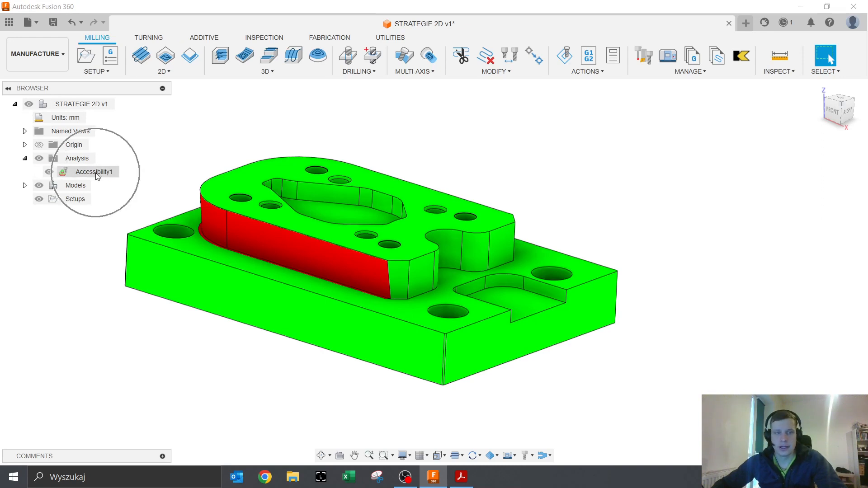
key(ctrl)
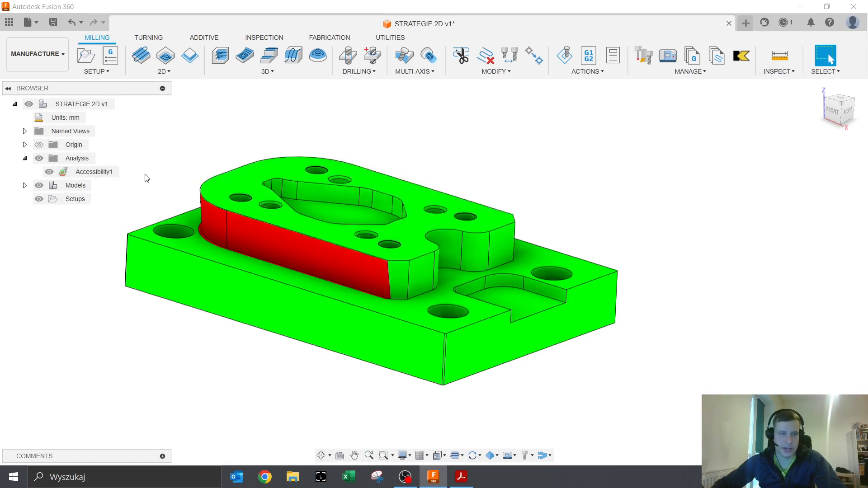
double_click(96, 173)
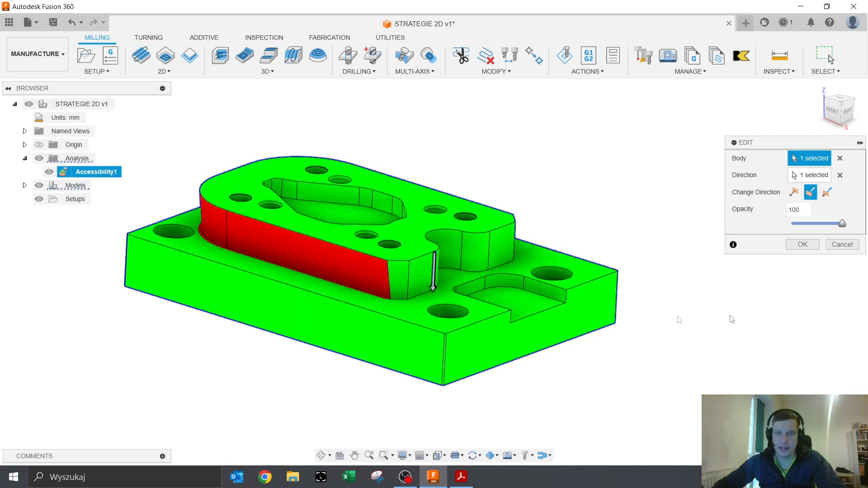
- Replace the accessibility direction with a flipped vertical edge of the plate and confirm
click(840, 175)
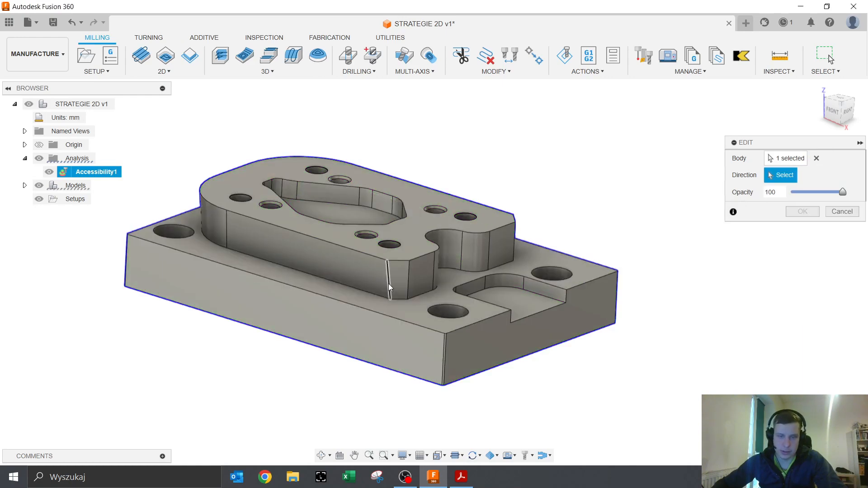
click(389, 283)
click(385, 227)
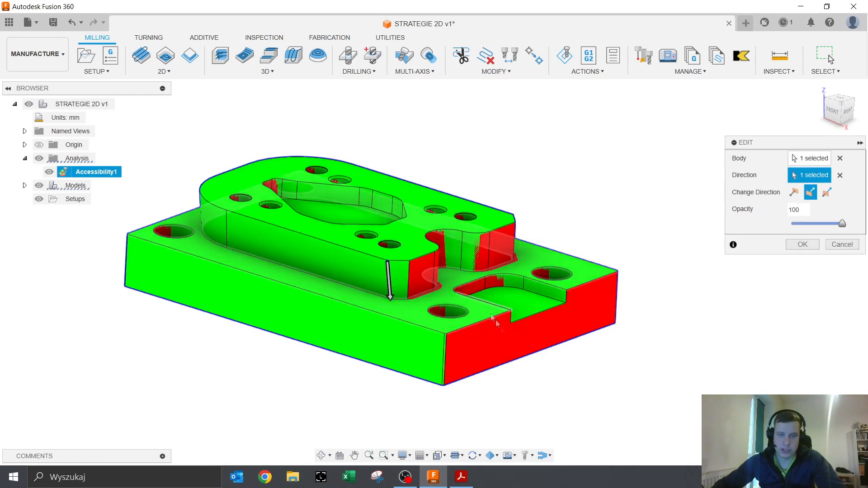
shift+middle_drag(524, 362, 724, 266)
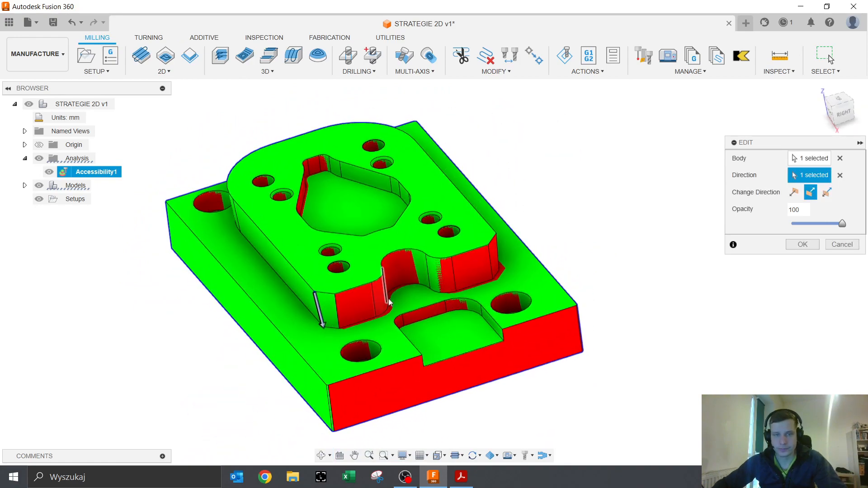
click(801, 245)
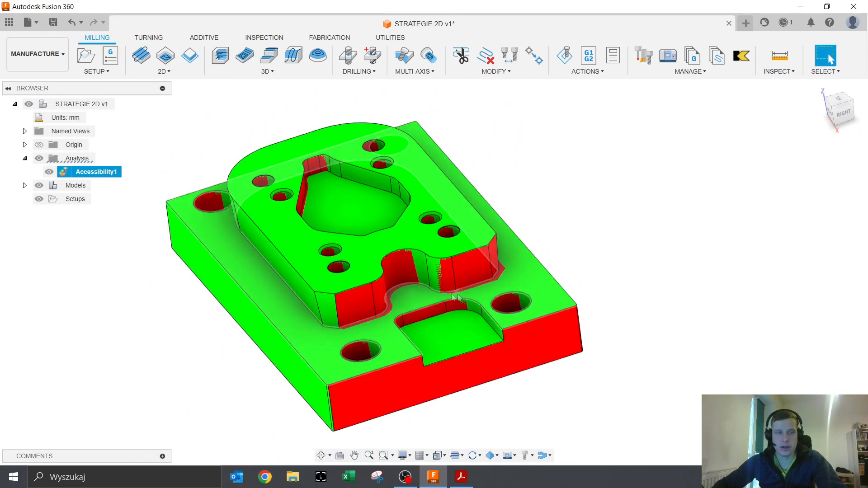
- Turn off Accessibility1's visibility so the plate shows plain grey shading
click(80, 178)
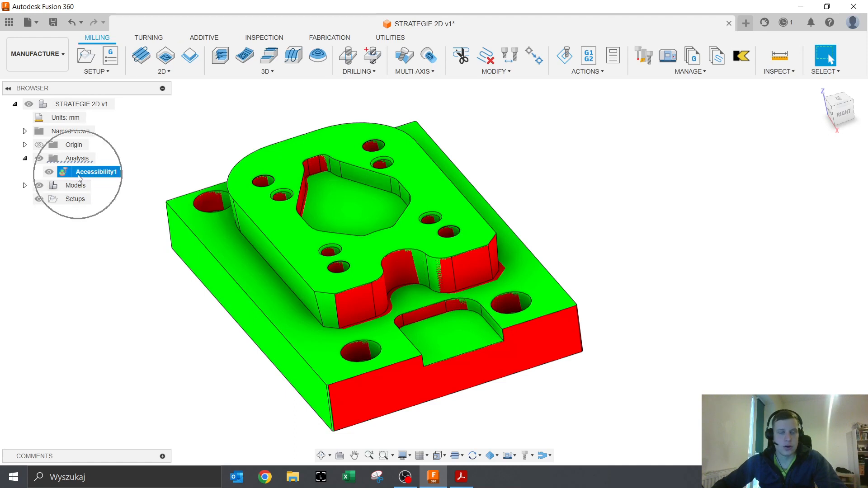
key(ctrl)
key(ctrl)
key(ctrl)
key(ctrl)
key(ctrl)
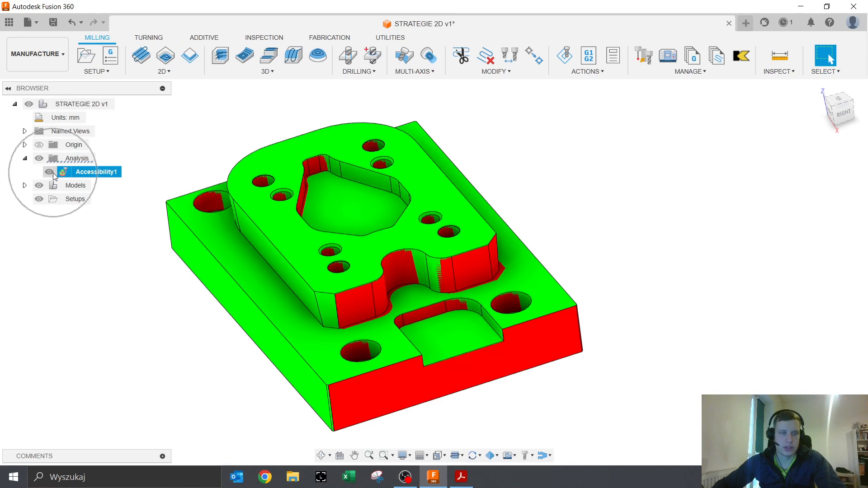
click(51, 172)
click(51, 172)
click(51, 173)
double_click(51, 173)
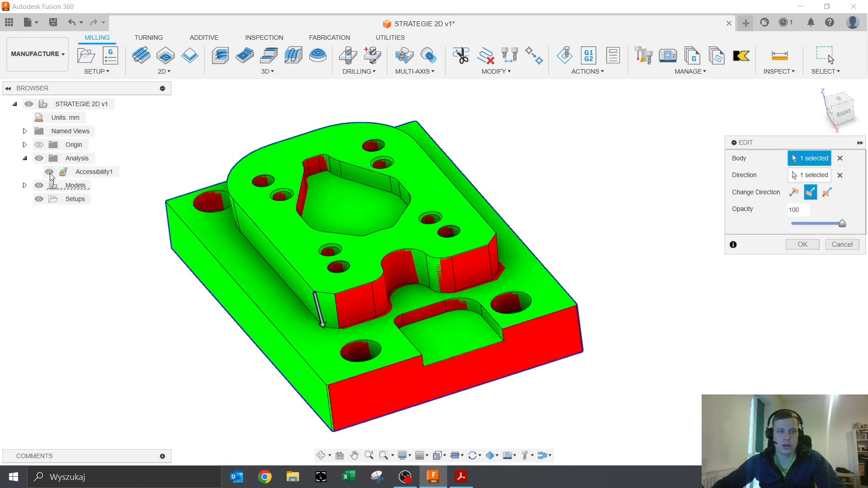
click(50, 173)
click(837, 249)
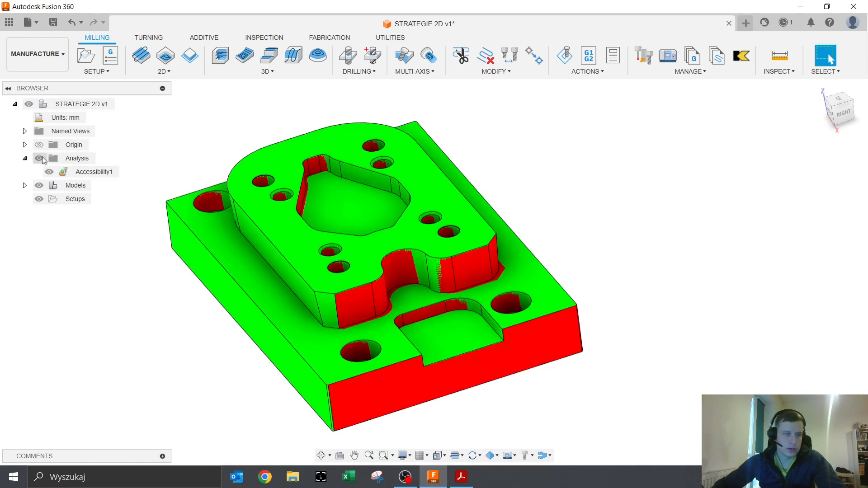
click(49, 172)
scroll(216, 302, down, 3)
mouse_move(206, 332)
shift+middle_down()
mouse_move(195, 304)
mouse_move(215, 330)
shift+middle_up()
click(49, 172)
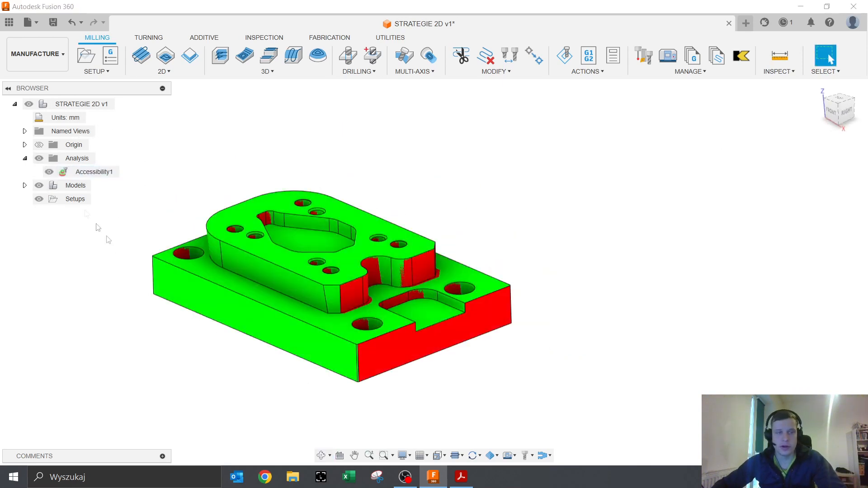
click(49, 171)
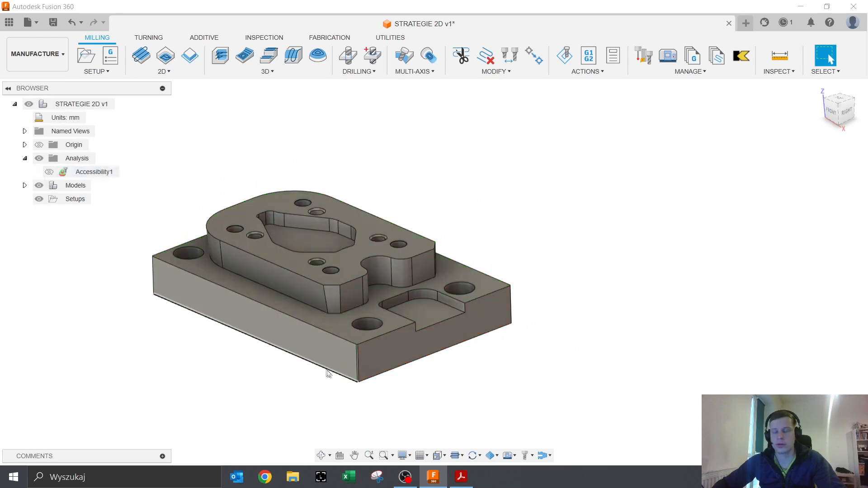
shift+middle_drag(617, 324, 667, 330)
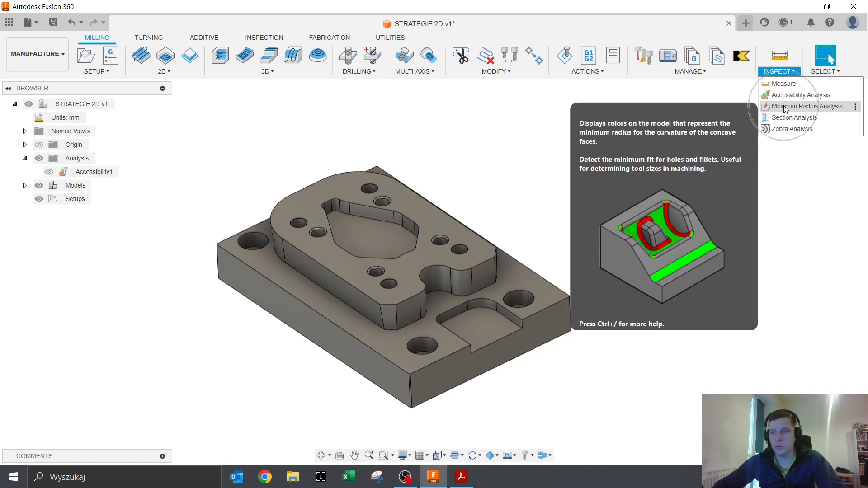
- Run Minimum Radius Analysis on the plate body with a 25.00 mm maximum tool radius
click(784, 107)
shift+middle_drag(425, 285, 431, 266)
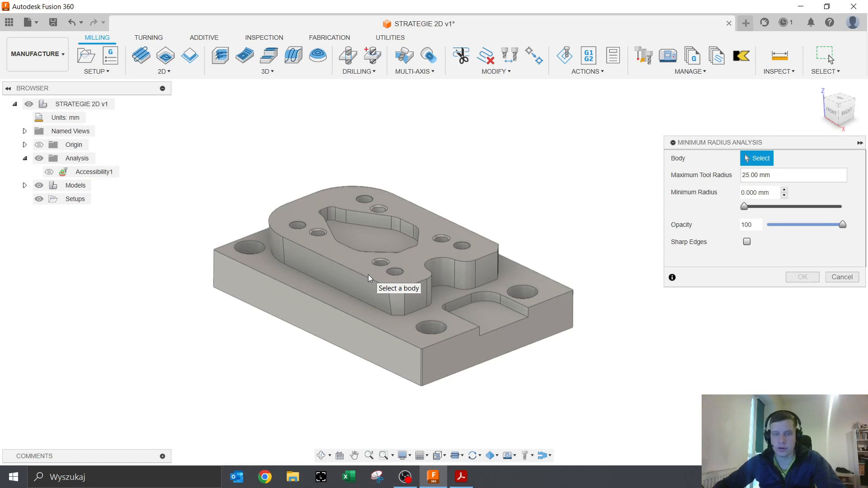
click(332, 258)
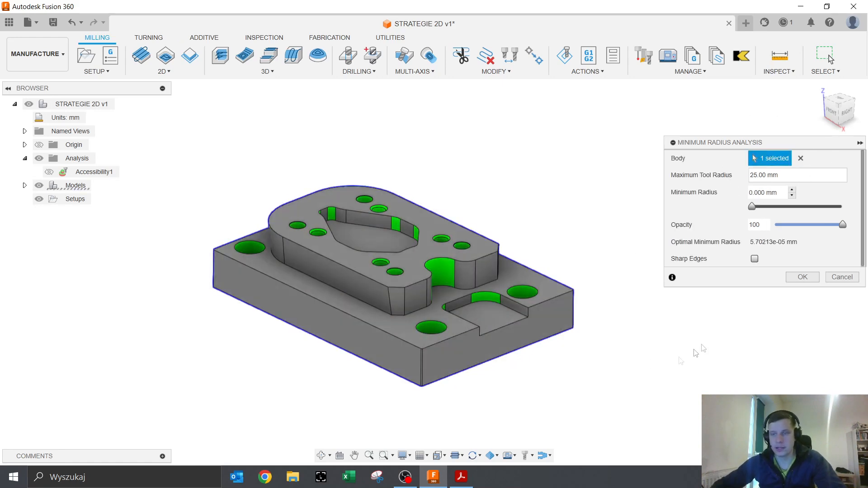
click(765, 176)
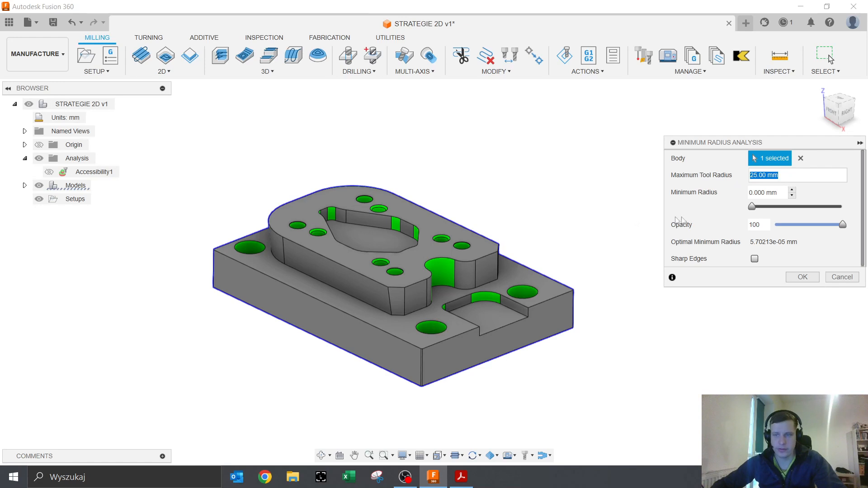
- Try minimum radius thresholds from 2.5 mm up to 6.25 mm while viewing the plate
drag(753, 211, 787, 207)
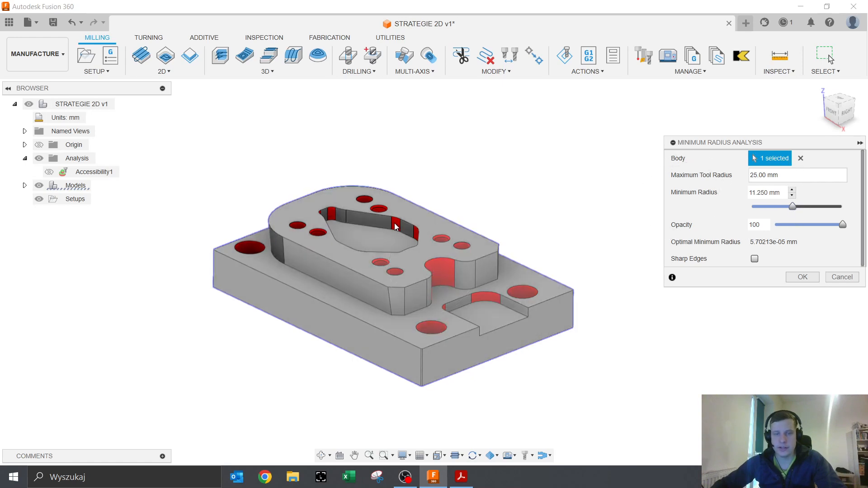
drag(792, 207, 753, 211)
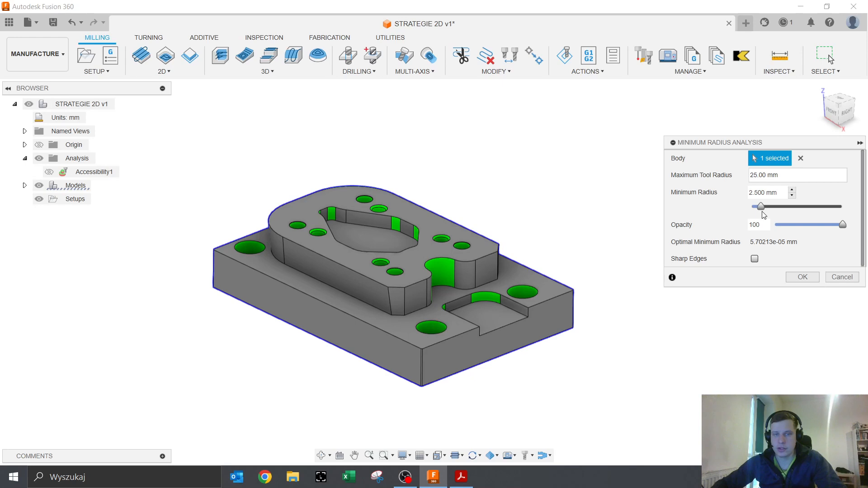
drag(764, 214, 767, 214)
scroll(328, 213, up, 5)
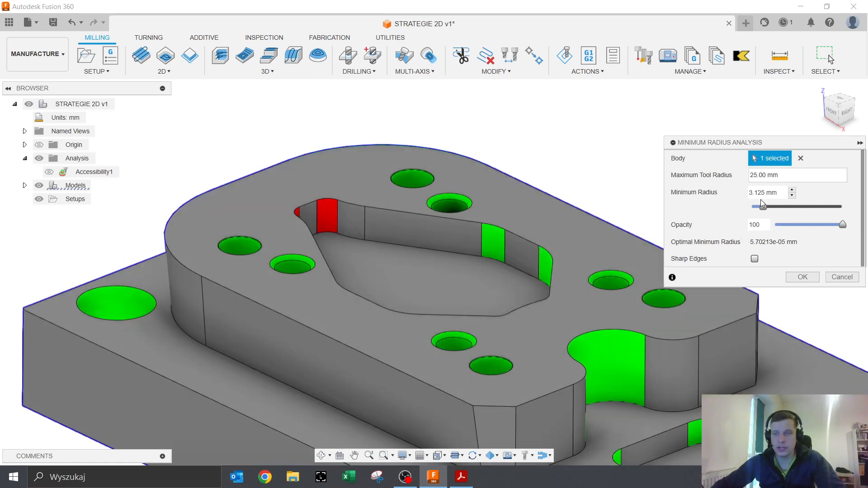
drag(763, 208, 760, 206)
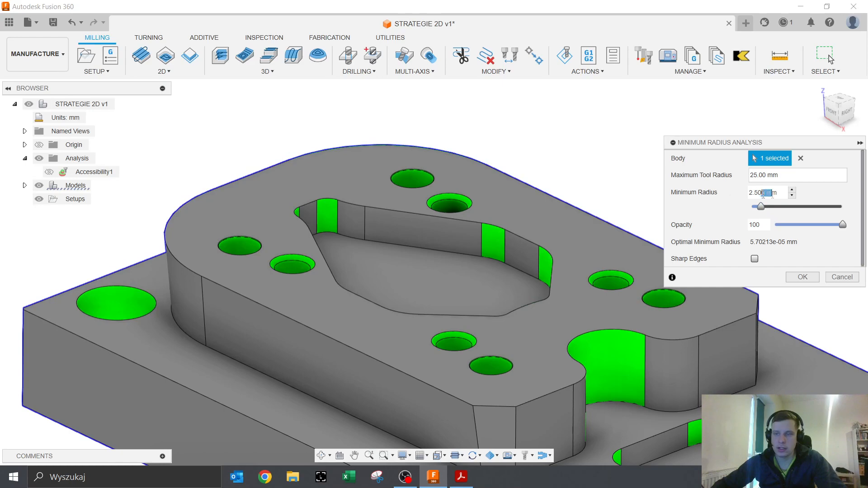
drag(763, 193, 731, 203)
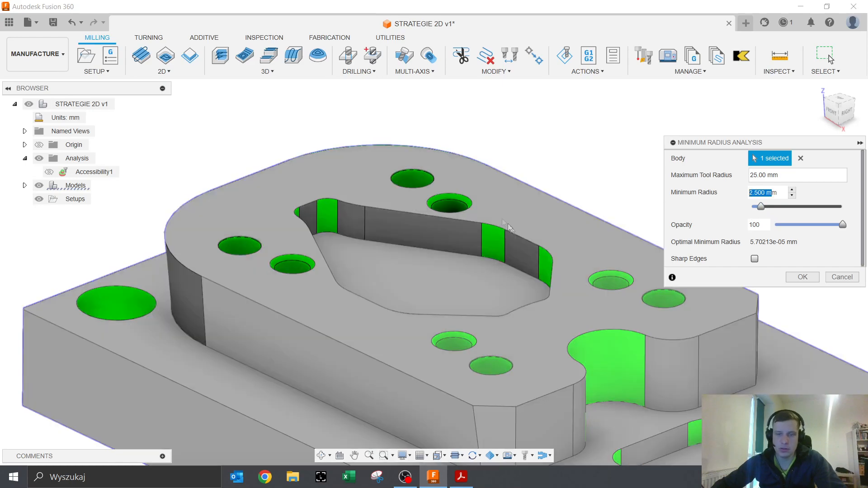
scroll(504, 256, down, 2)
shift+middle_drag(514, 259, 554, 293)
drag(761, 207, 772, 207)
shift+middle_drag(636, 355, 525, 284)
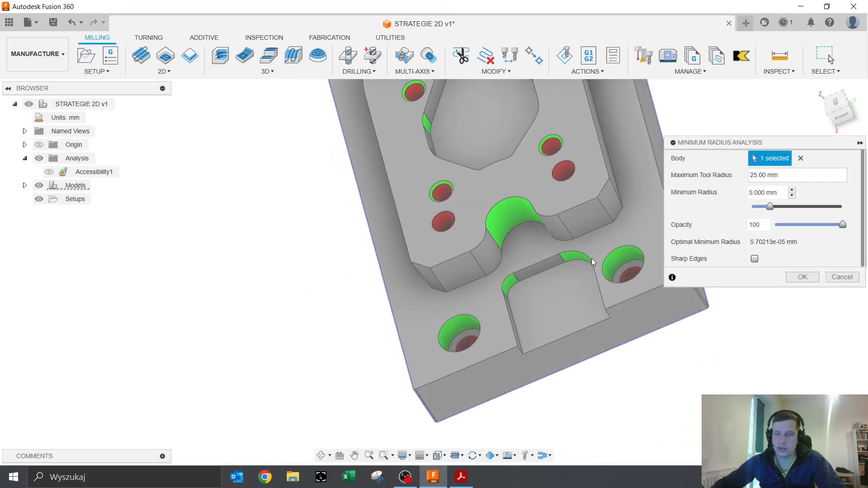
drag(770, 207, 773, 207)
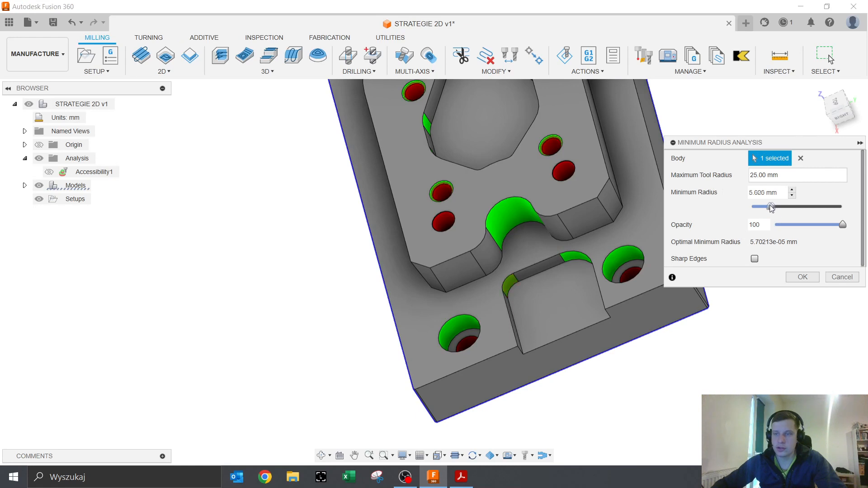
drag(770, 207, 701, 195)
- Enter 5.2 mm as the minimum radius and confirm the analysis as MinimumRadius1
key(BackSpace)
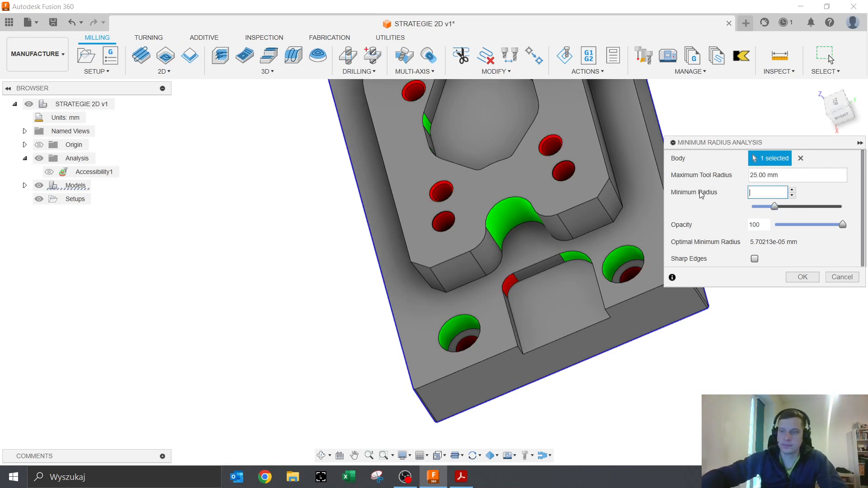
text(5.2)
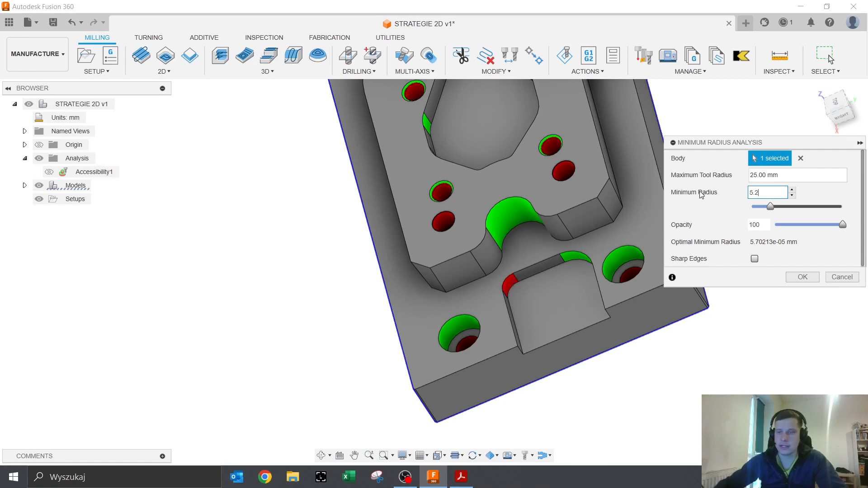
drag(760, 191, 732, 194)
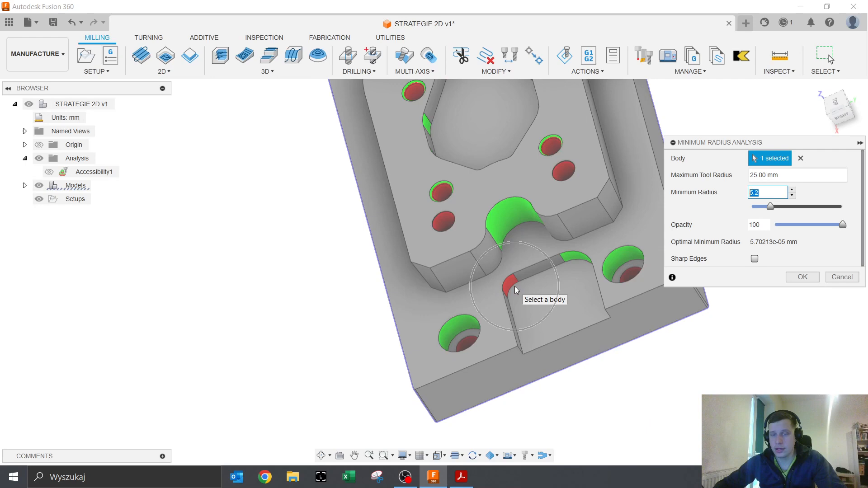
scroll(507, 293, up, 6)
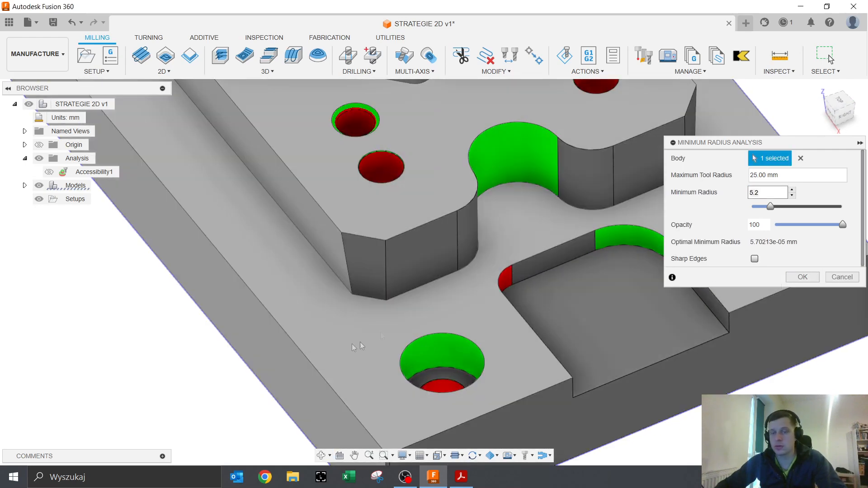
scroll(431, 327, down, 6)
shift+middle_drag(430, 330, 439, 250)
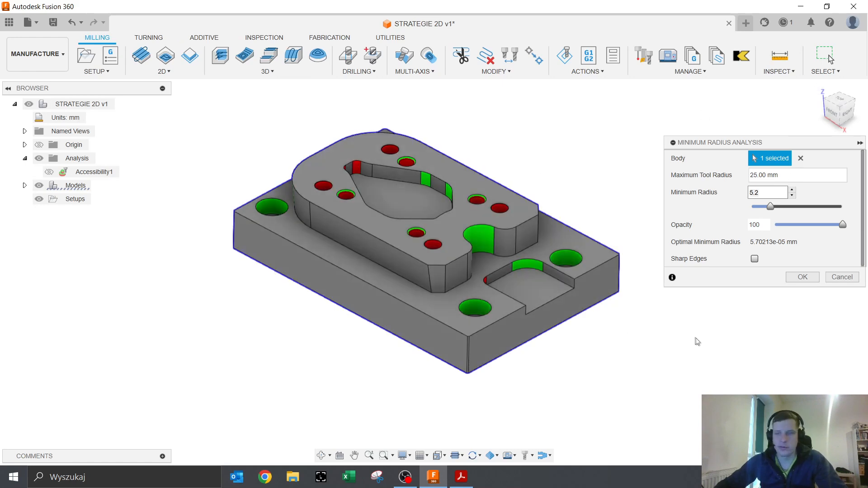
click(802, 277)
- Hide MinimumRadius1's red/green colouring using its browser visibility icon
key(ctrl)
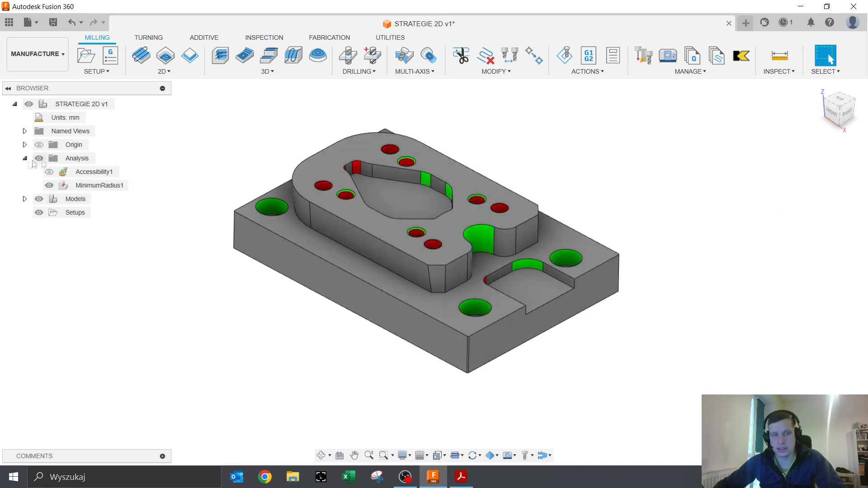
click(50, 186)
click(49, 186)
click(50, 186)
click(49, 186)
click(50, 187)
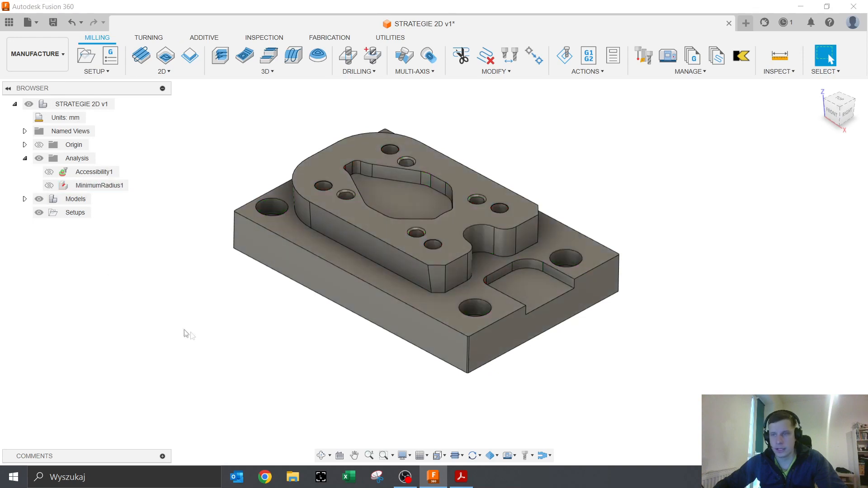
click(779, 72)
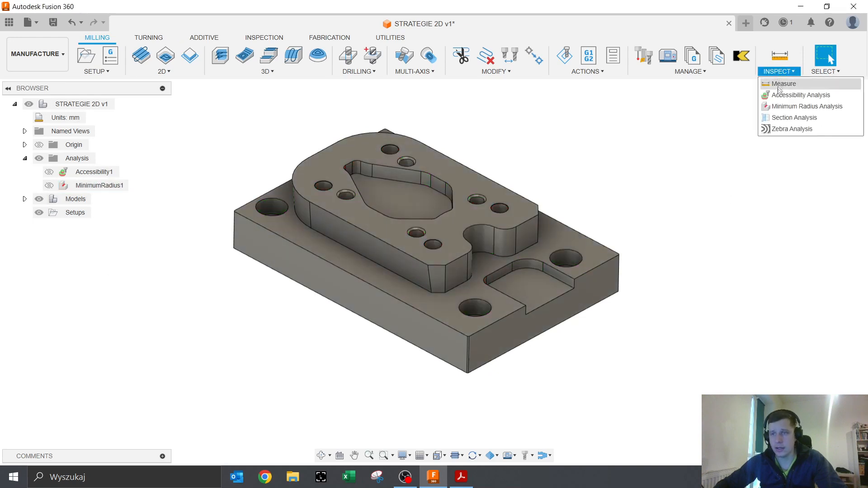
- Start a section analysis cutting along the block's front face, after abandoning a first attempt
click(784, 119)
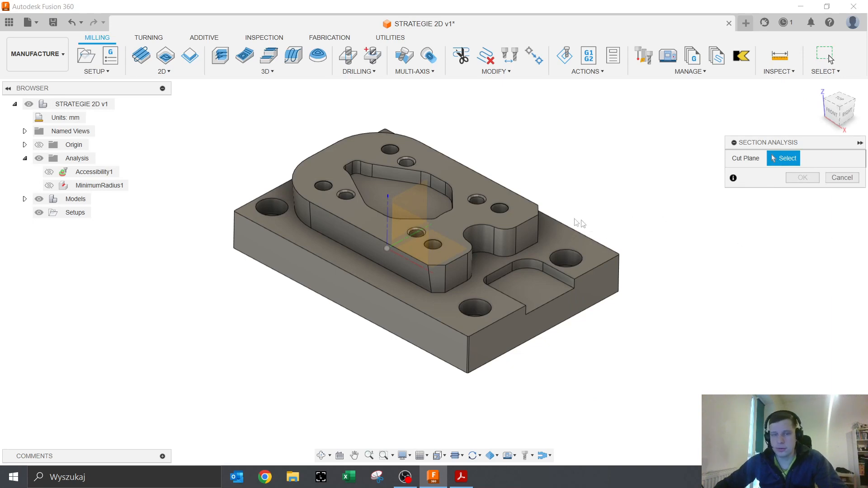
click(313, 218)
click(842, 279)
click(779, 71)
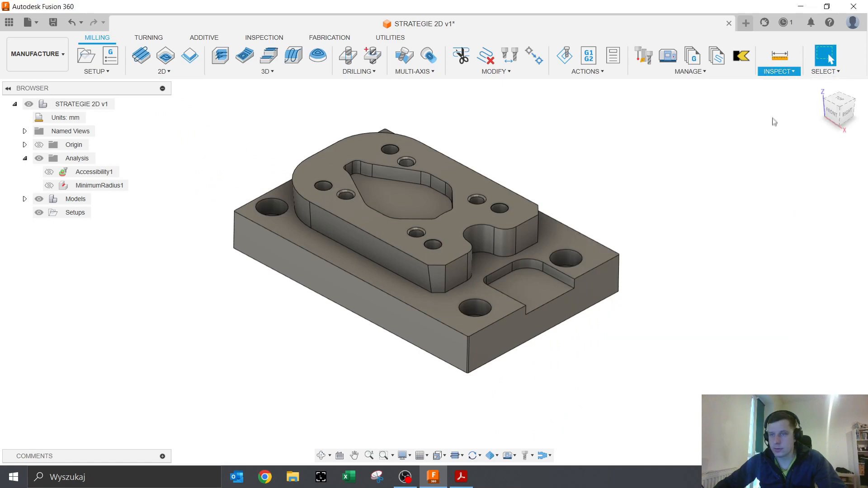
click(795, 117)
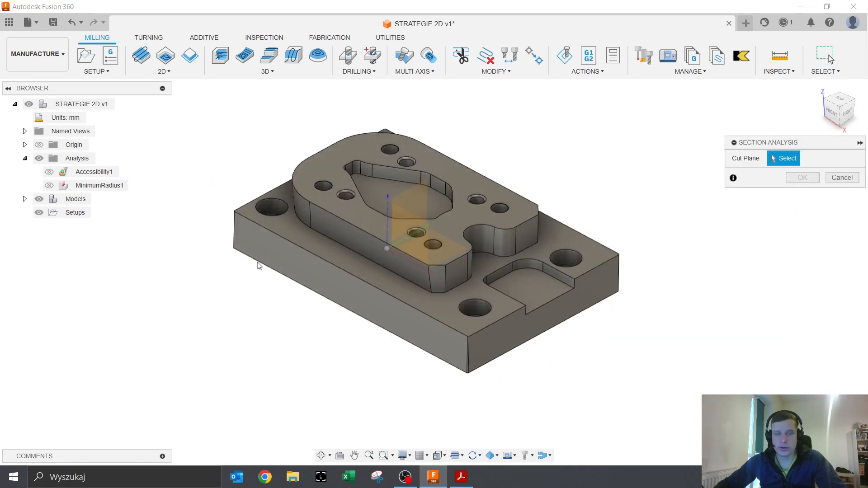
click(258, 267)
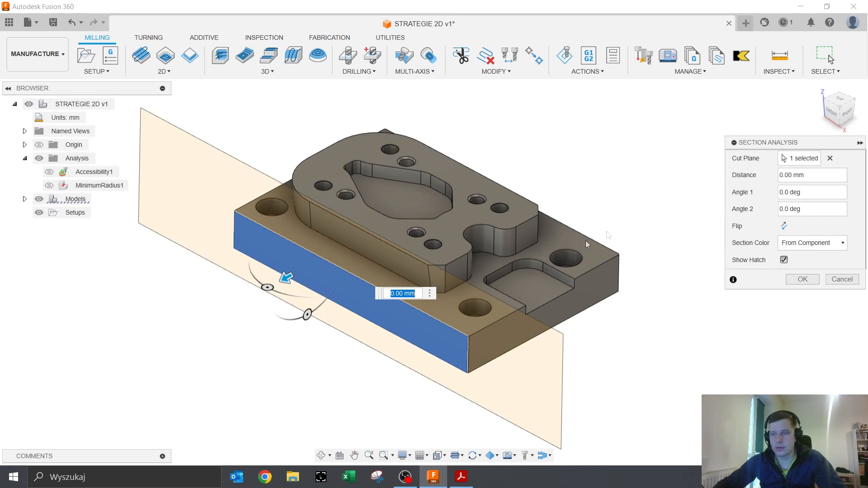
- Push the section plane deeper into the plate and tilt the cut to -15 degrees
mouse_move(286, 277)
mouse_down()
mouse_move(344, 246)
mouse_move(271, 292)
mouse_move(357, 268)
mouse_move(314, 287)
mouse_move(388, 223)
mouse_move(300, 268)
mouse_move(344, 274)
mouse_move(387, 244)
mouse_move(387, 253)
mouse_move(339, 278)
mouse_move(412, 256)
mouse_up()
scroll(484, 294, up, 5)
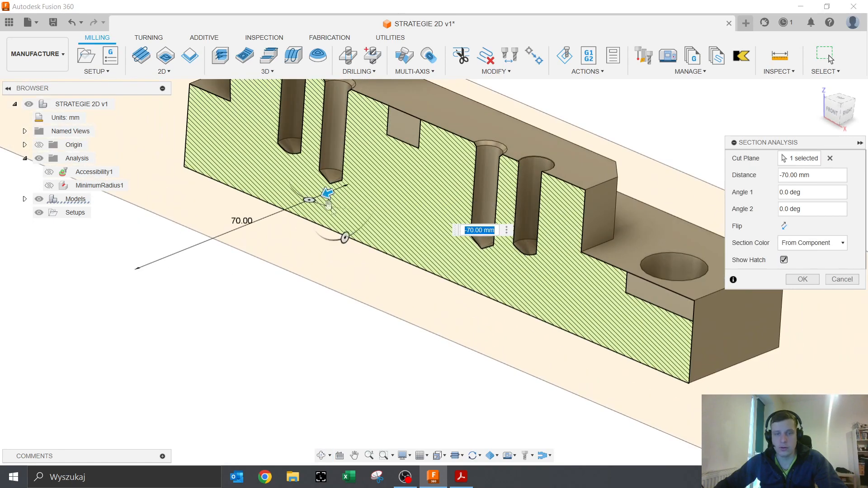
mouse_move(311, 200)
mouse_down()
mouse_move(342, 207)
mouse_move(292, 195)
mouse_move(314, 202)
mouse_up()
mouse_move(346, 238)
mouse_down()
mouse_move(332, 238)
mouse_move(338, 236)
mouse_up()
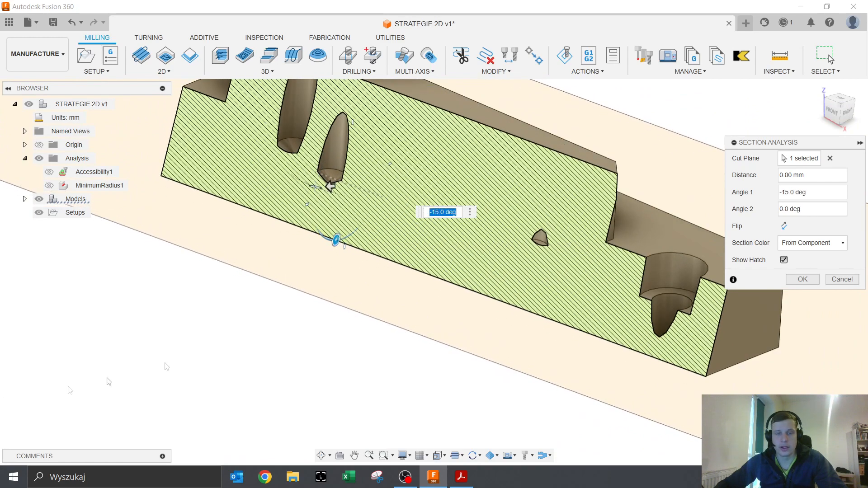
scroll(275, 333, down, 4)
shift+middle_drag(275, 343, 291, 358)
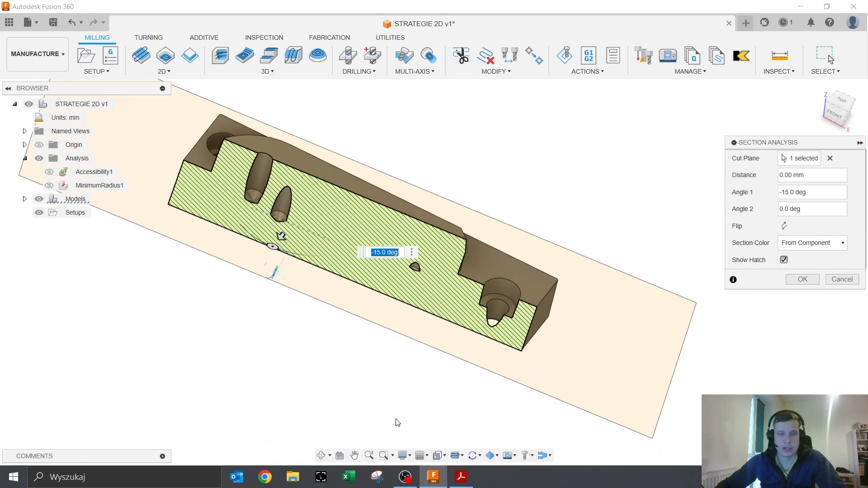
- Flip the kept side of the cut and accept it as Section1
click(784, 226)
shift+middle_drag(399, 252, 471, 345)
scroll(471, 345, down, 3)
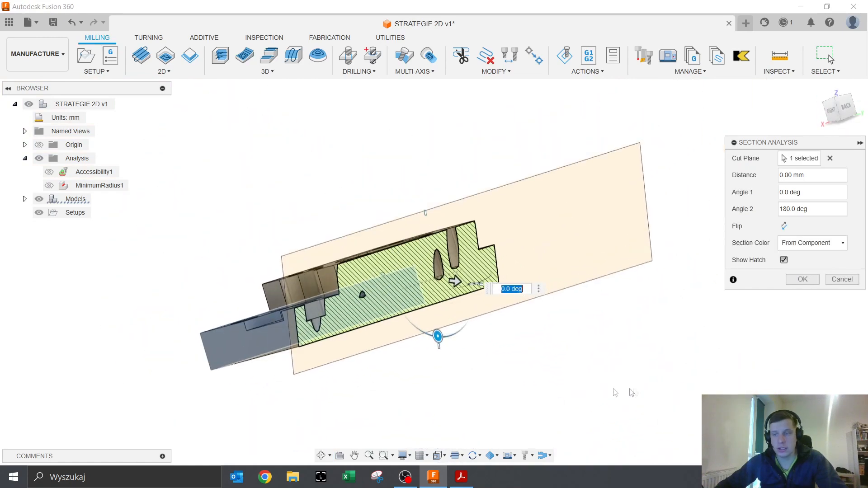
click(798, 279)
shift+middle_drag(489, 312, 435, 308)
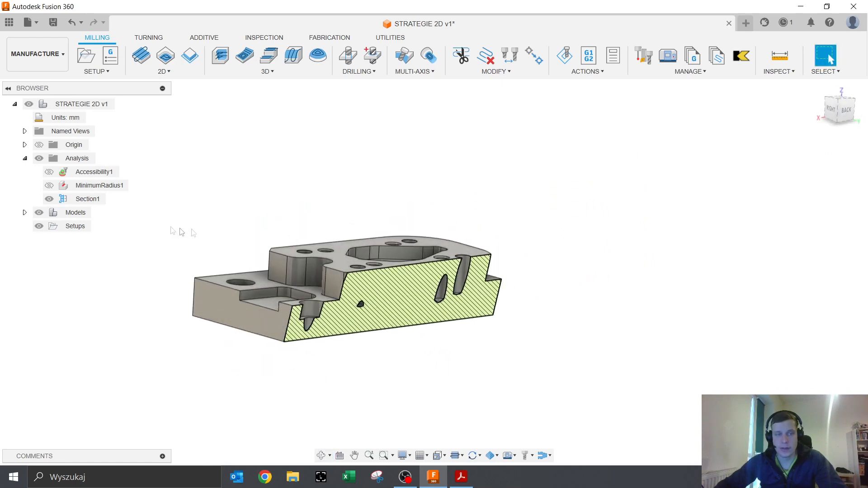
- Hide the Section1 cut so the full plate is visible again
click(52, 200)
click(51, 200)
click(51, 201)
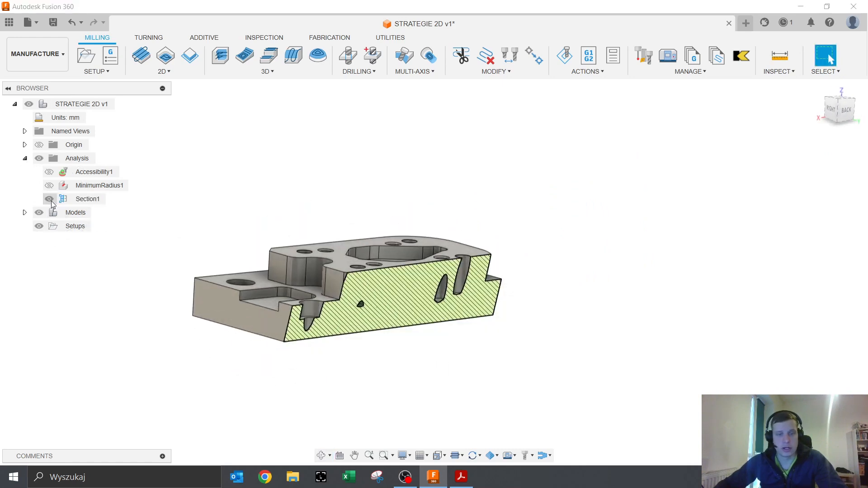
click(51, 201)
click(50, 200)
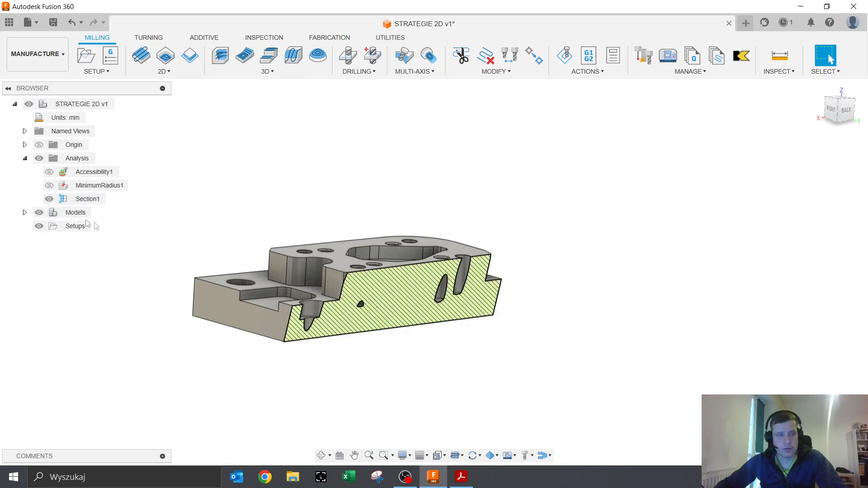
click(51, 201)
click(50, 200)
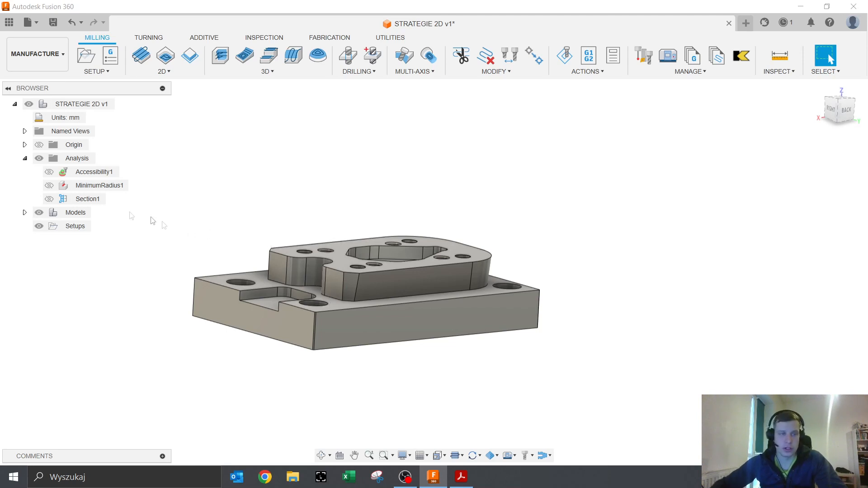
- Collapse the Analysis folder, orbit to an isometric top view, and start a Drill operation
click(25, 158)
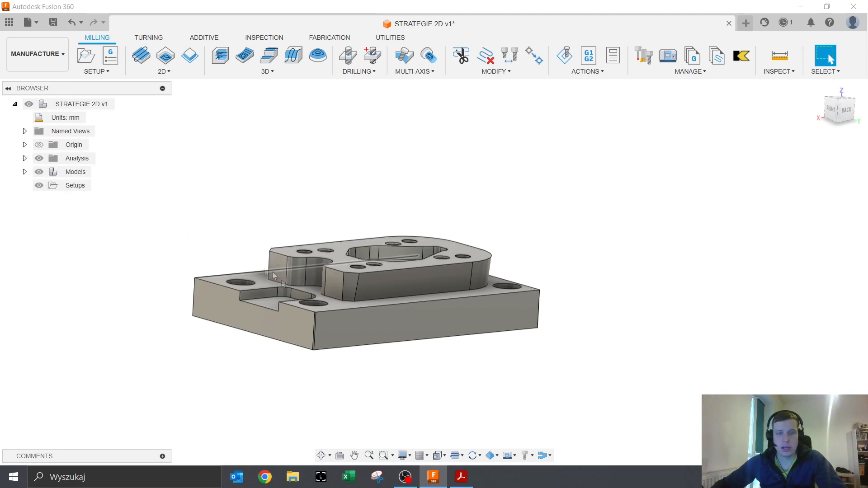
shift+middle_drag(343, 295, 297, 316)
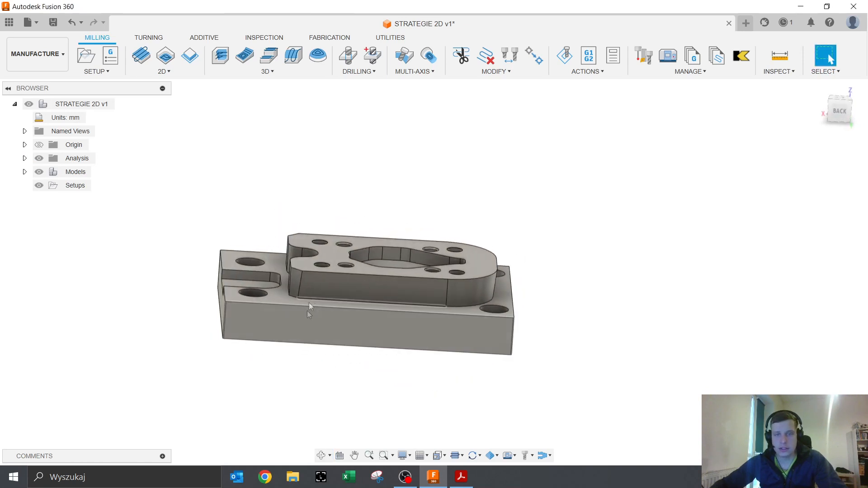
click(844, 113)
shift+middle_drag(563, 217, 553, 252)
click(348, 55)
- Choose the ∅9mm 118° drill from the Fusion 360 Library, filtered to drills, as DRILL1's tool
click(619, 155)
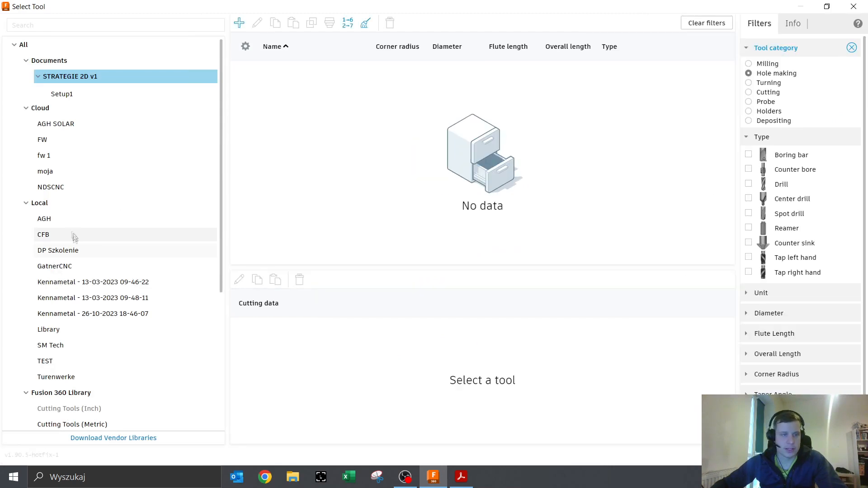
click(73, 393)
click(748, 183)
scroll(444, 195, down, 5)
scroll(444, 195, down, 15)
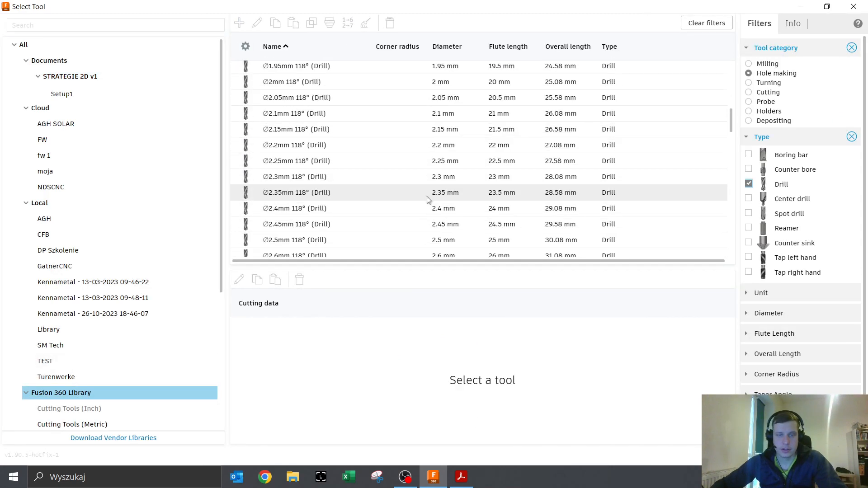
scroll(311, 200, down, 4)
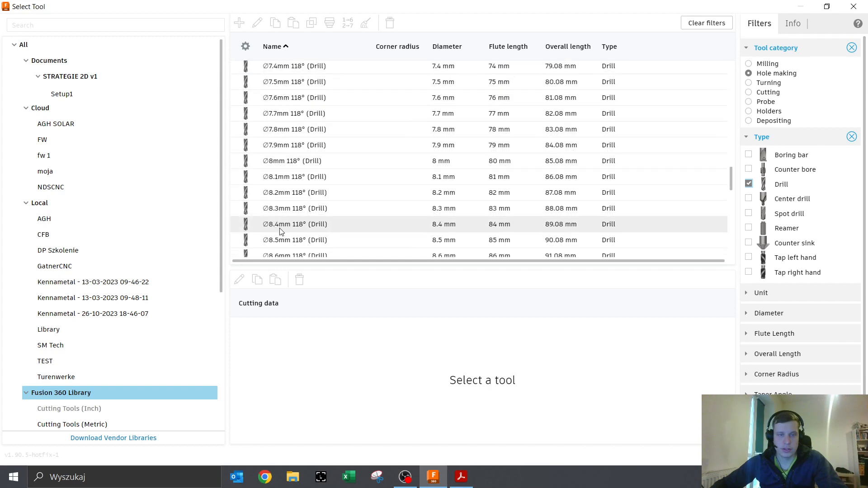
click(310, 217)
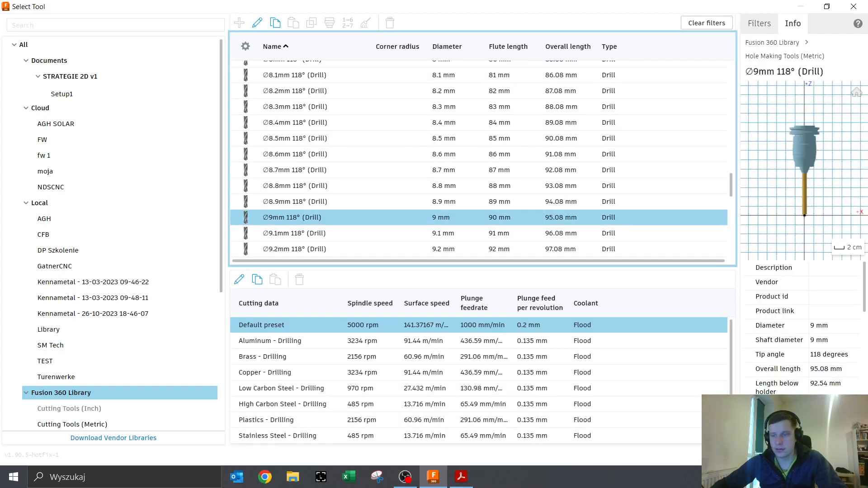
click(806, 455)
click(576, 125)
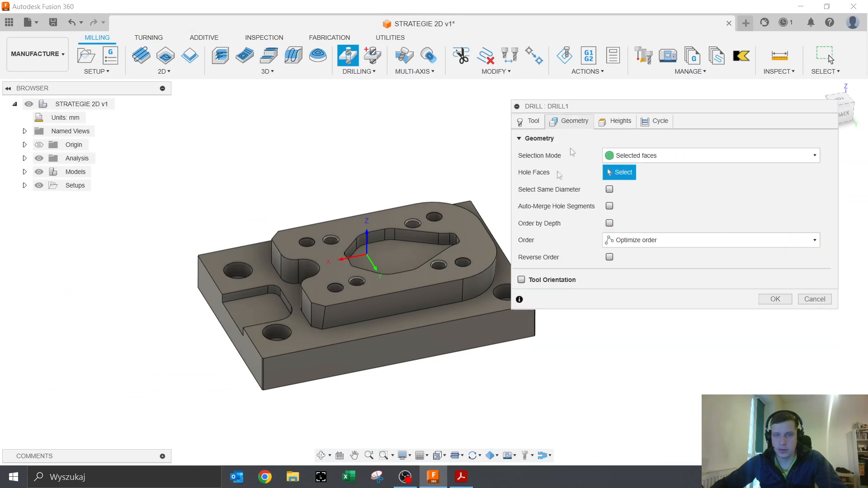
- Pick the hole face that DRILL1 should drill
scroll(314, 286, up, 3)
click(355, 296)
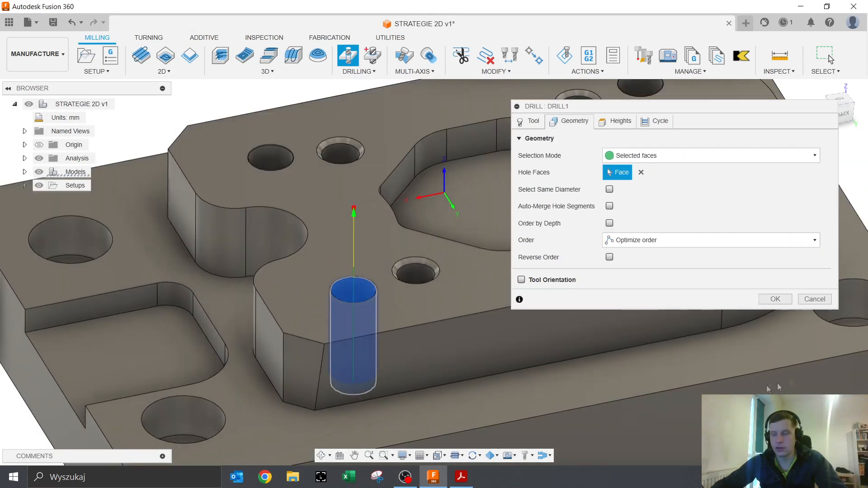
click(846, 114)
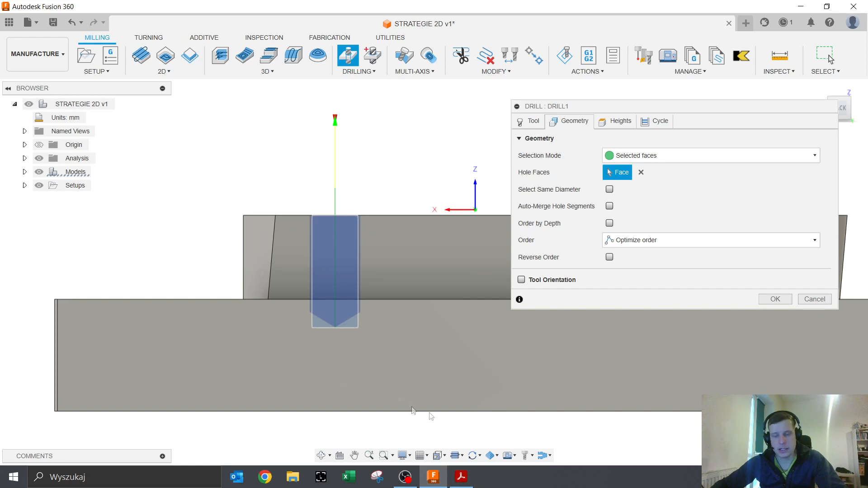
- Switch the plate to wireframe and zoom onto the selected hole from a side view
click(403, 456)
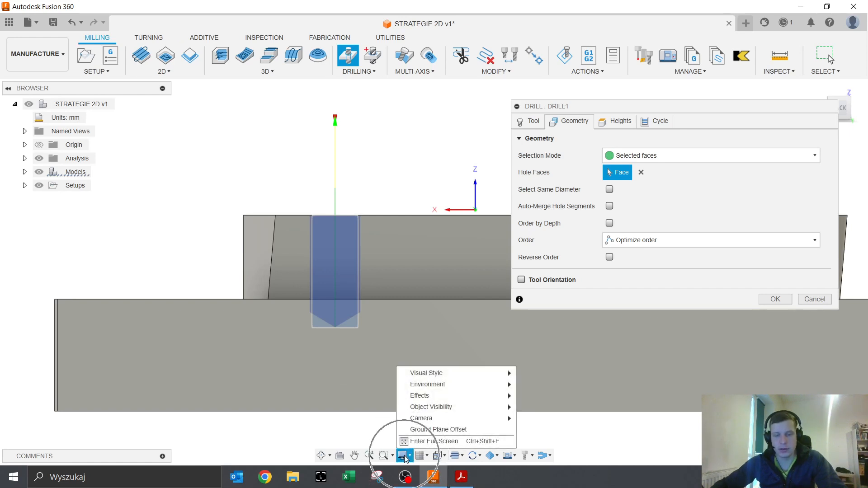
mouse_move(448, 378)
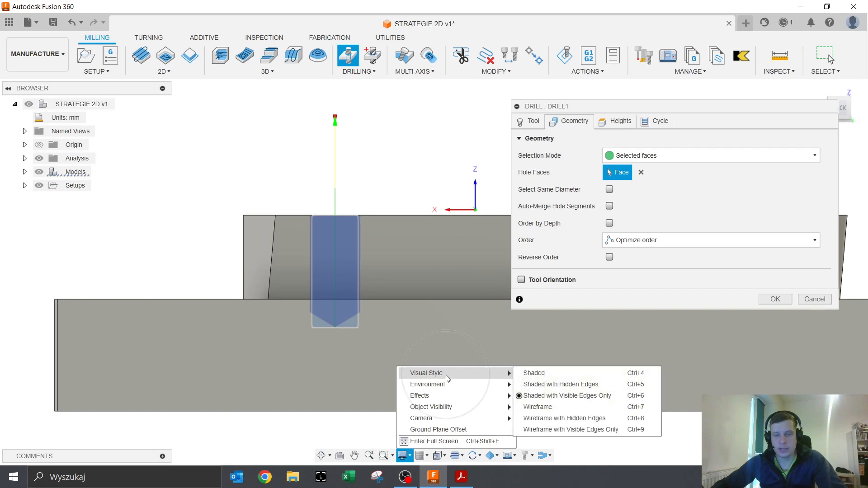
click(540, 407)
mouse_move(330, 363)
shift+middle_down()
mouse_move(353, 382)
mouse_move(344, 378)
mouse_move(374, 375)
mouse_move(358, 368)
mouse_move(344, 378)
mouse_move(358, 381)
mouse_move(321, 351)
mouse_move(303, 354)
mouse_move(344, 367)
shift+middle_up()
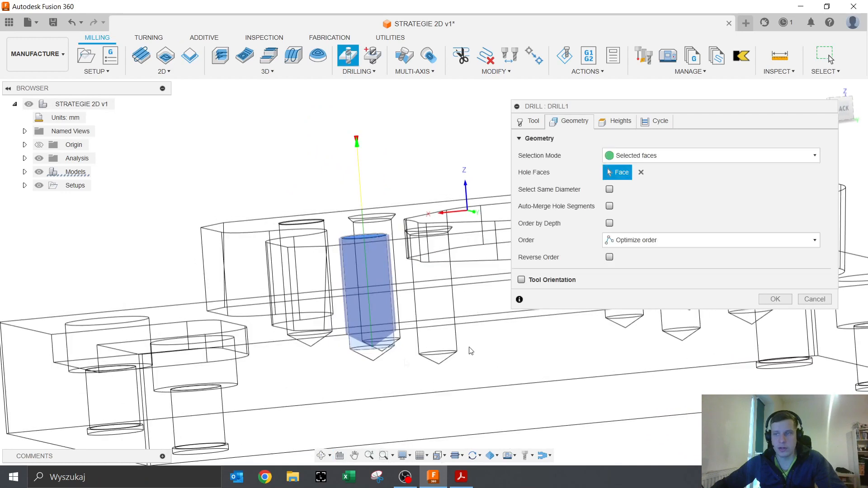
click(845, 113)
scroll(326, 326, up, 5)
scroll(297, 319, up, 6)
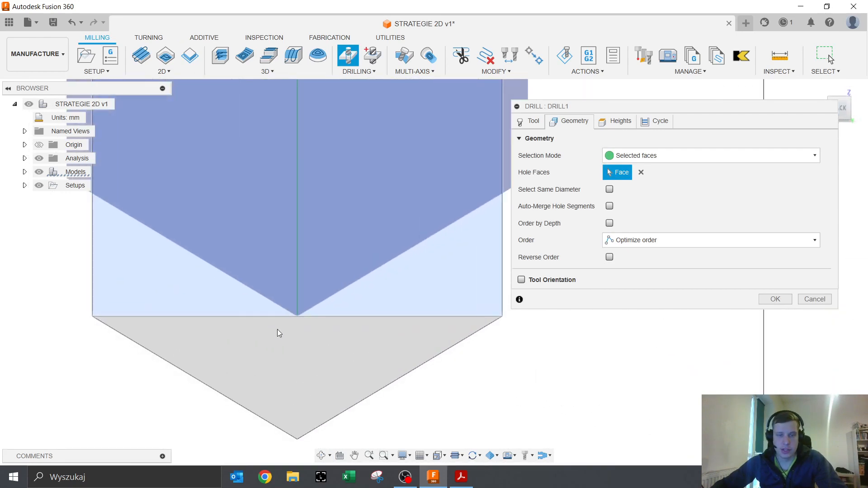
scroll(300, 316, down, 4)
scroll(302, 322, down, 2)
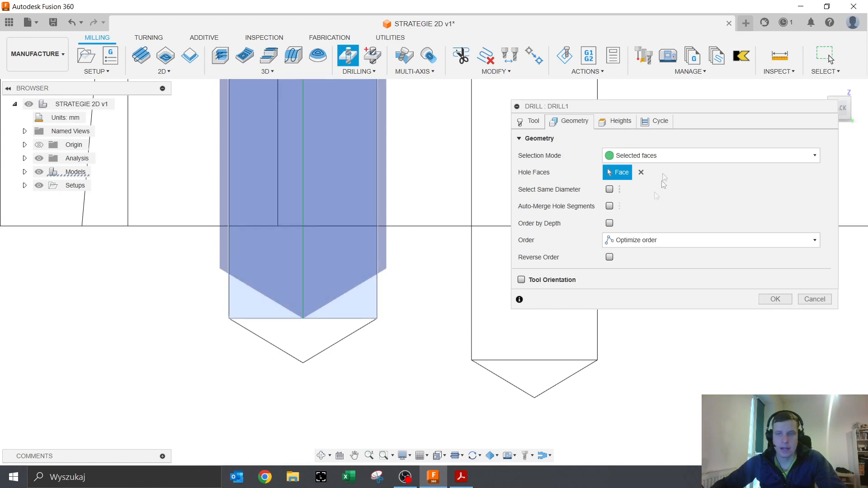
click(604, 121)
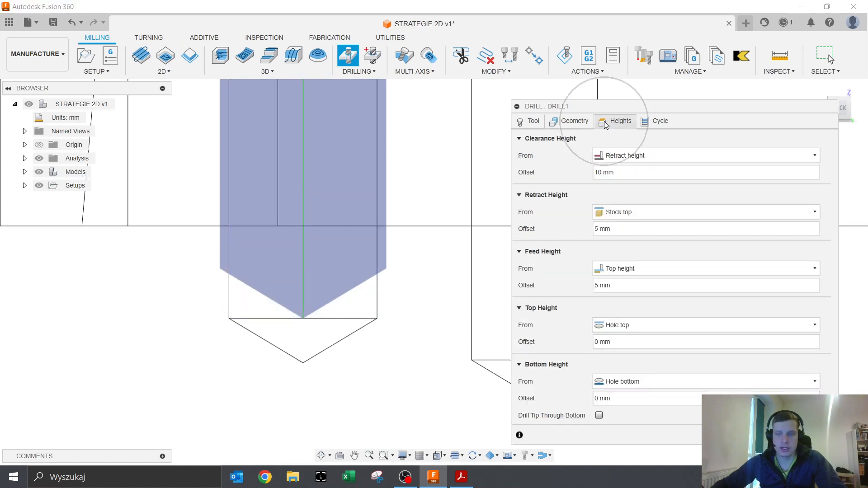
- Enable Drill Tip Through Bottom in DRILL1's heights so the tip breaks through
click(596, 417)
click(598, 416)
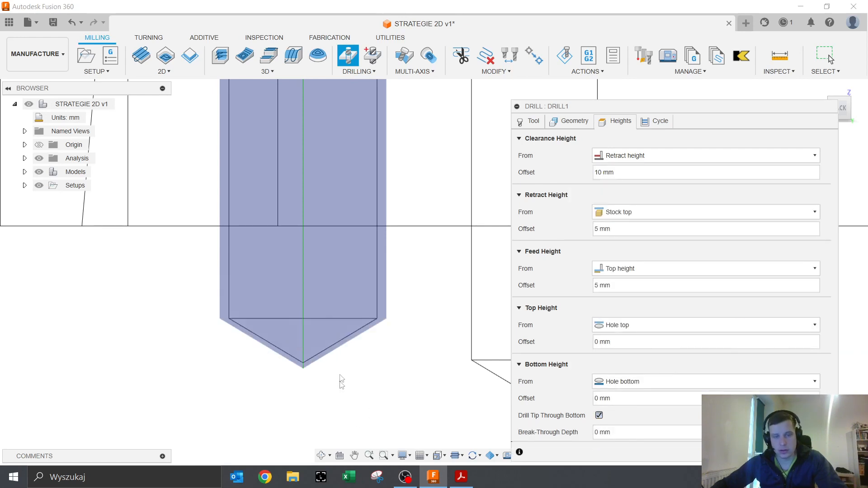
click(388, 252)
key(ctrl)
key(ctrl)
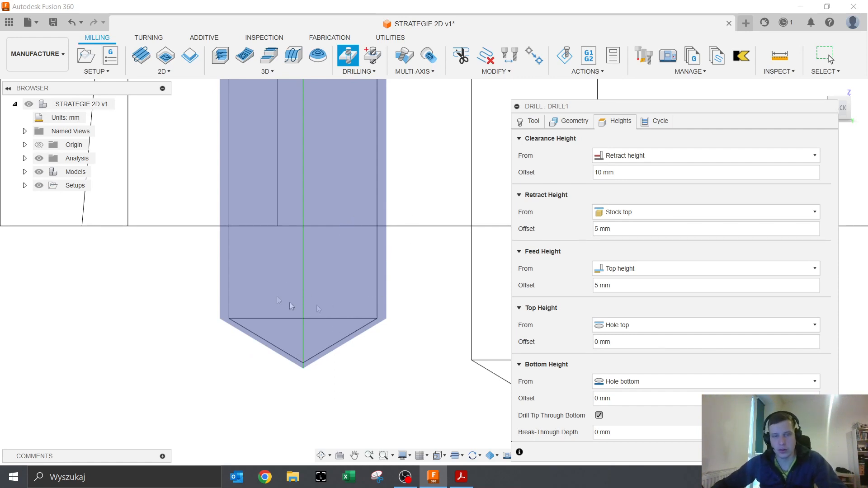
key(ctrl)
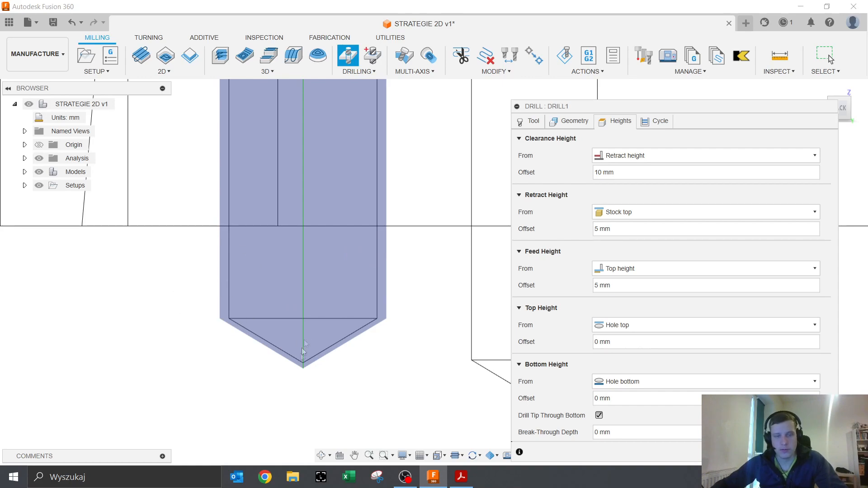
scroll(329, 319, down, 5)
shift+middle_drag(334, 312, 370, 478)
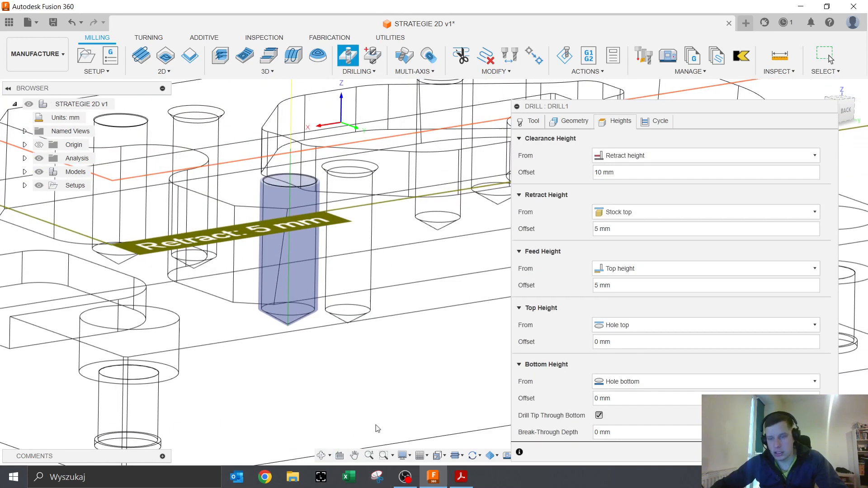
- Change the visual style back to Shaded with Visible Edges Only
click(403, 455)
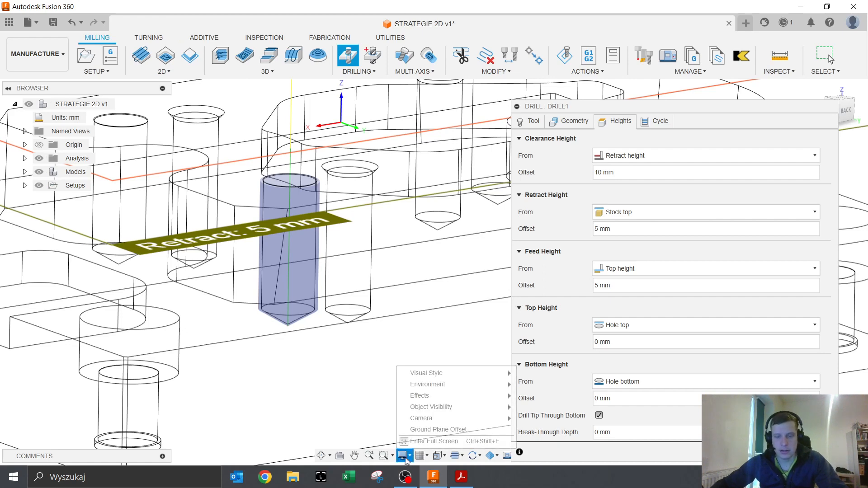
mouse_move(466, 374)
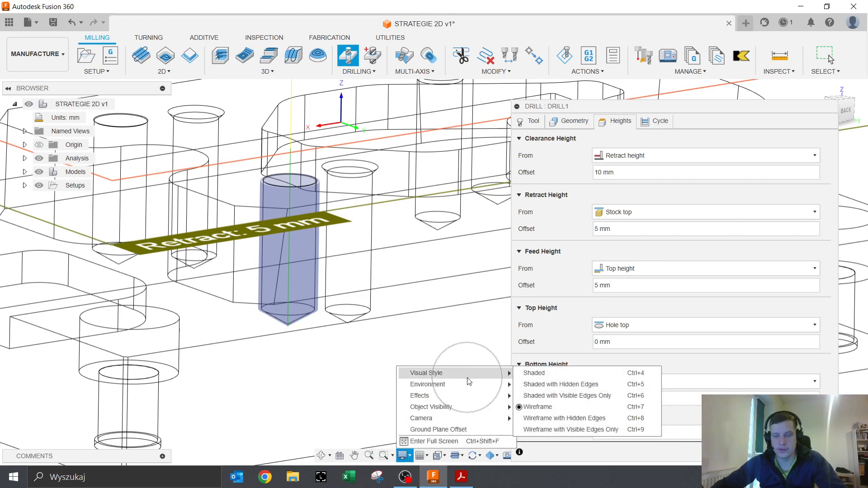
click(540, 398)
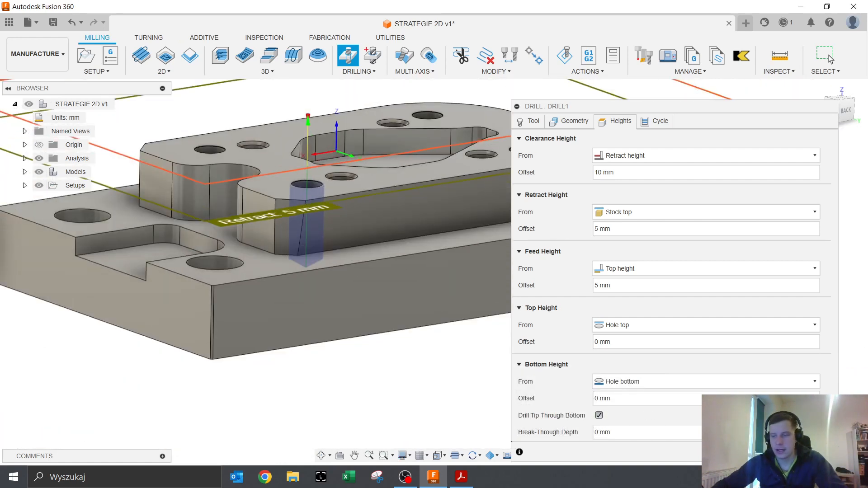
- Accept DRILL1 with Enter, orbit to a higher view, and open the INSPECT analyses list
key(Return)
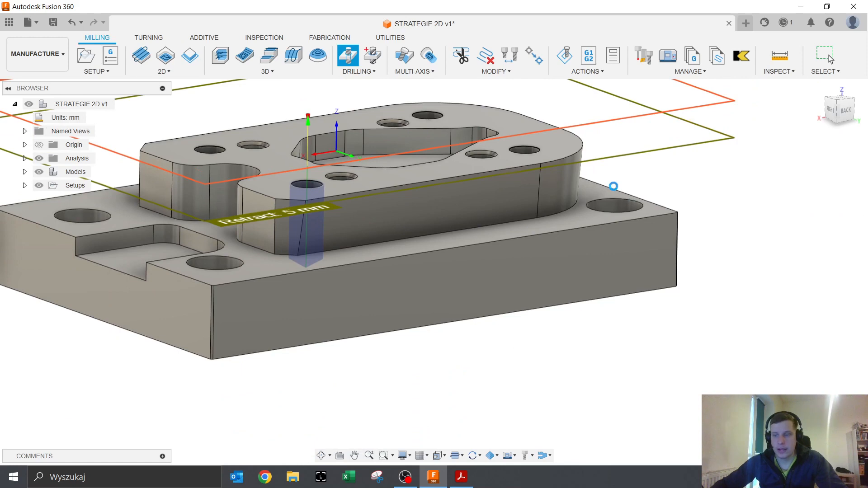
click(781, 71)
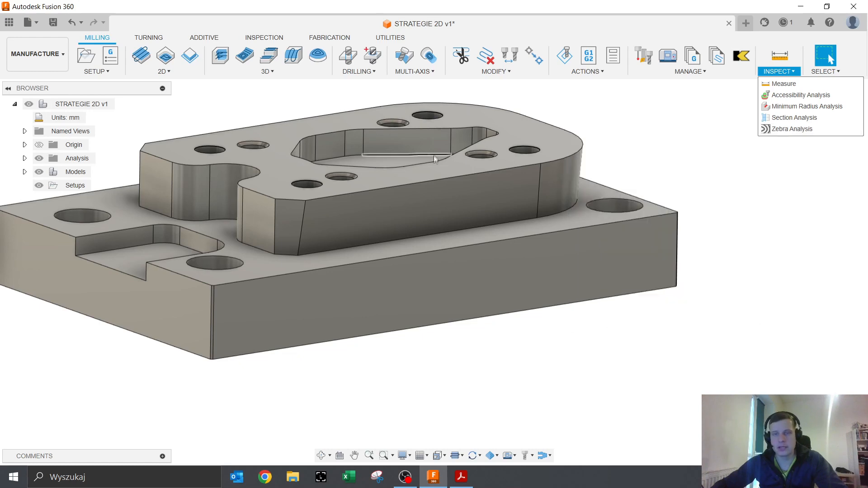
shift+middle_drag(635, 175, 573, 275)
scroll(522, 296, down, 3)
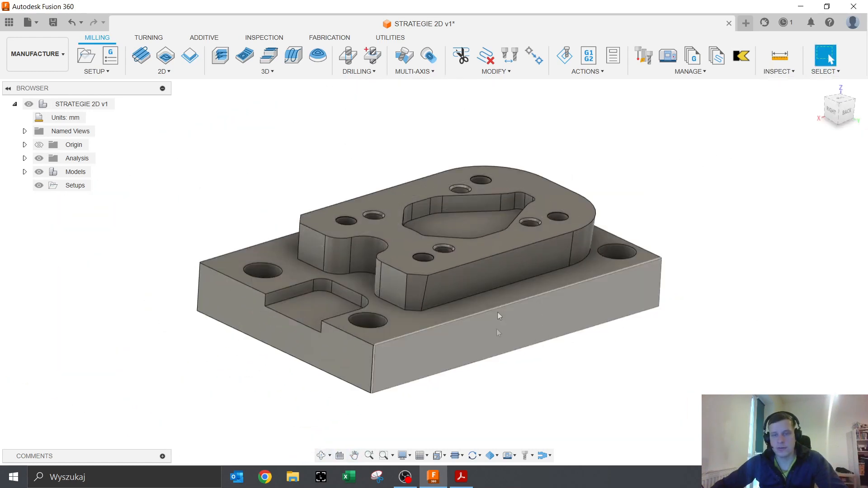
click(779, 71)
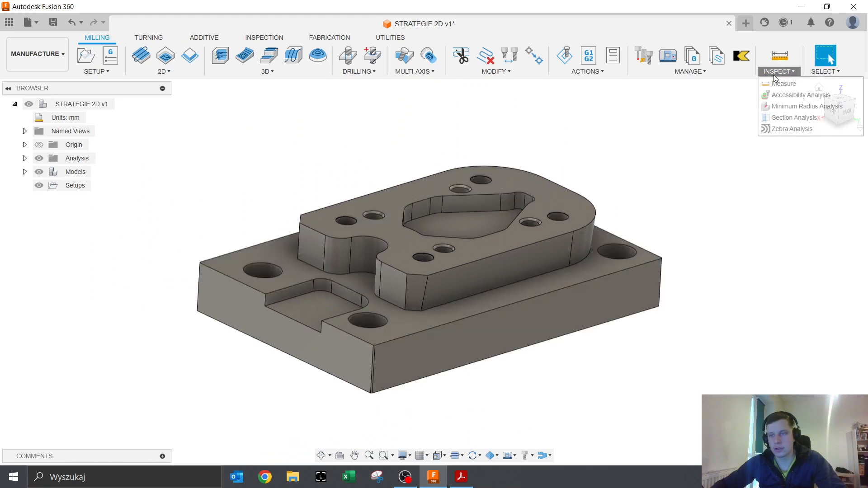
- Preview zebra stripes on the plate body from several angles, then cancel the analysis
click(783, 129)
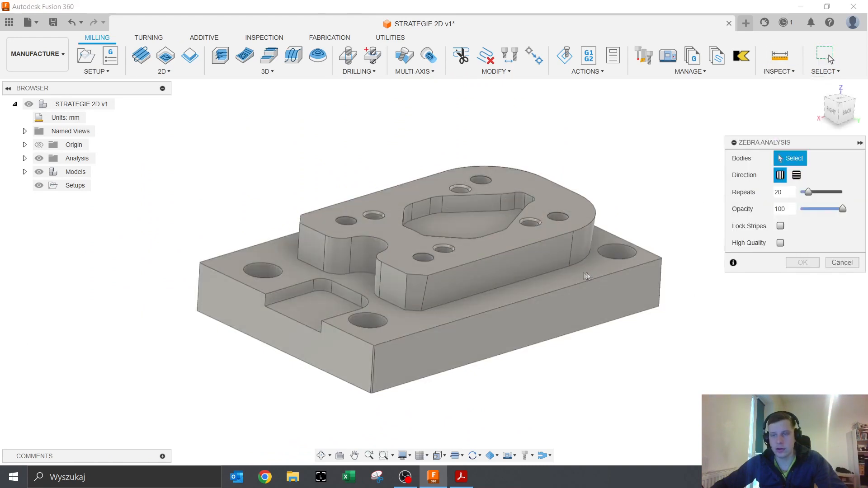
click(547, 251)
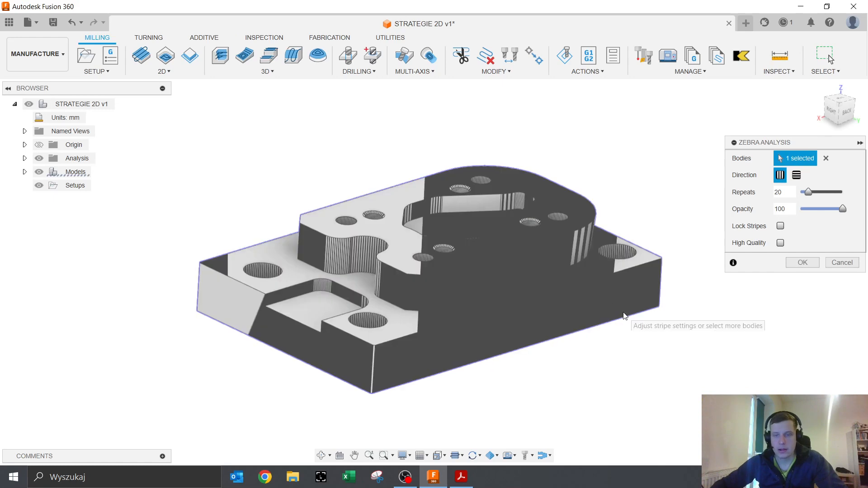
shift+middle_drag(538, 291, 443, 294)
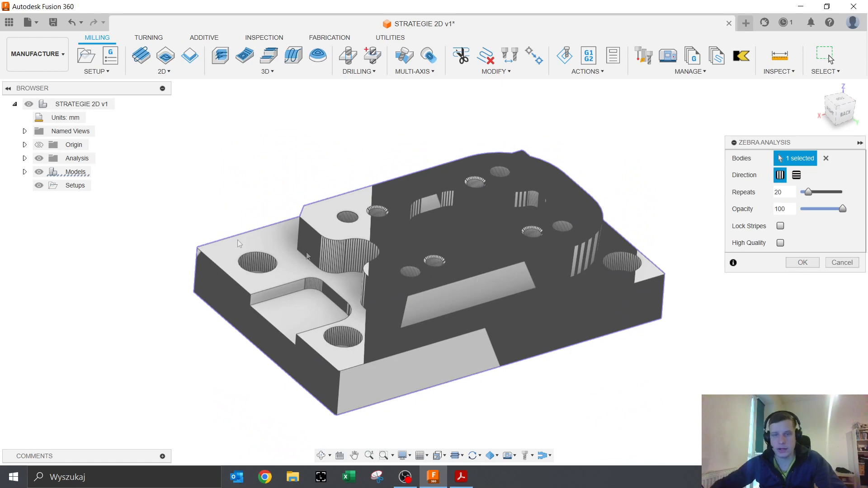
scroll(382, 224, up, 4)
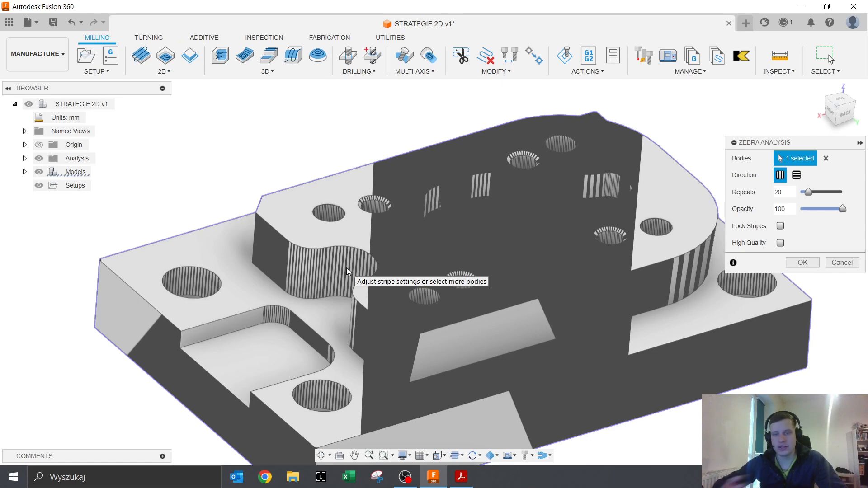
scroll(348, 271, down, 3)
shift+middle_drag(350, 283, 346, 343)
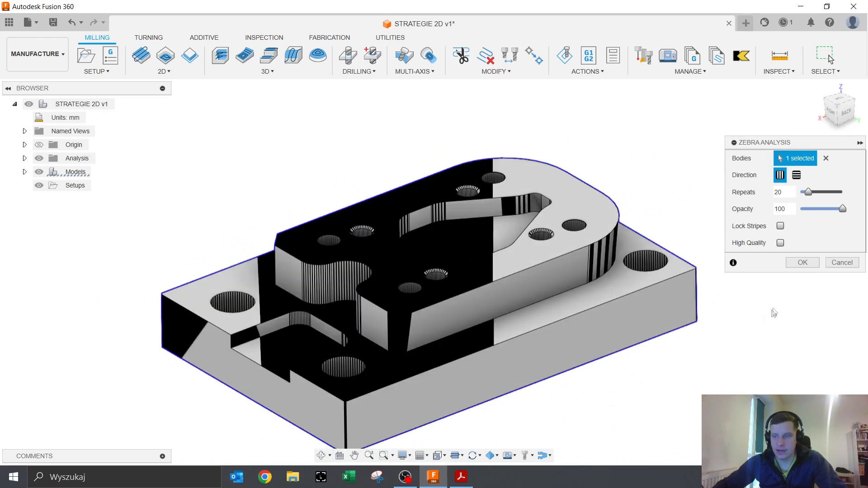
click(824, 266)
shift+middle_drag(582, 341, 584, 412)
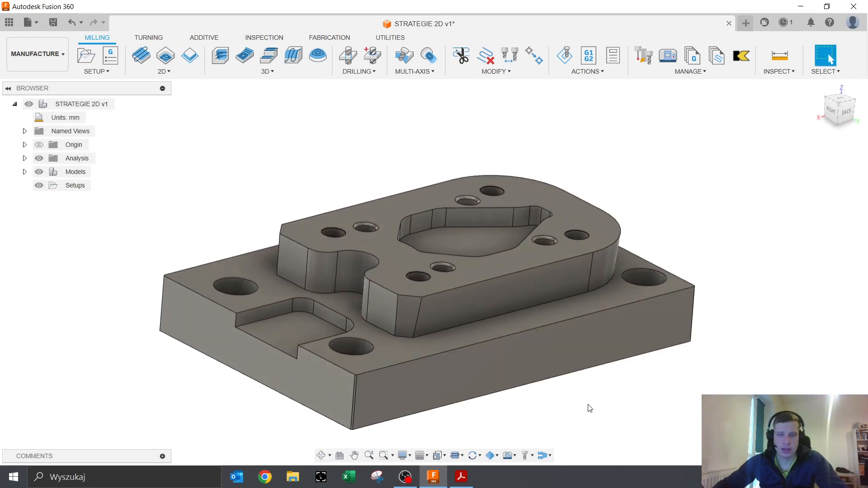